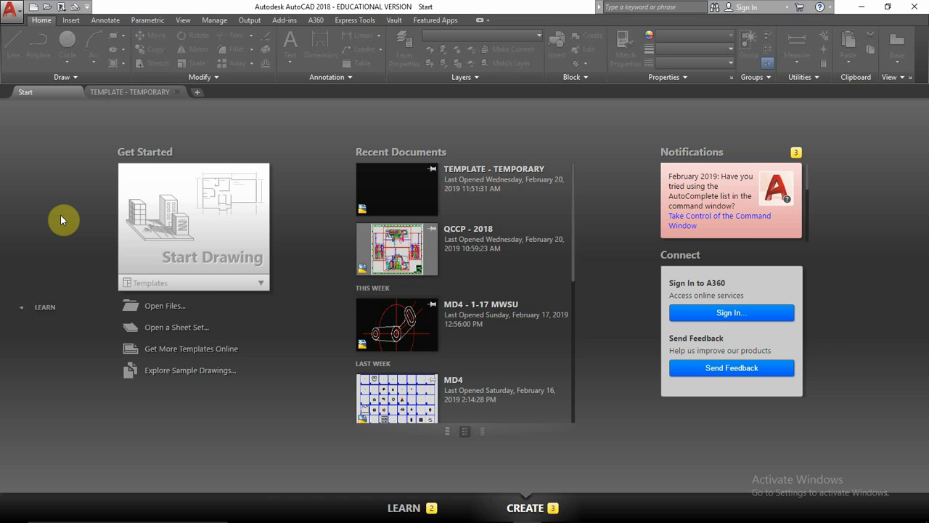
Create a new drawing from the acad.dwt template and turn off its grid display.
{"action": "left_click", "coordinate": [194, 288]}
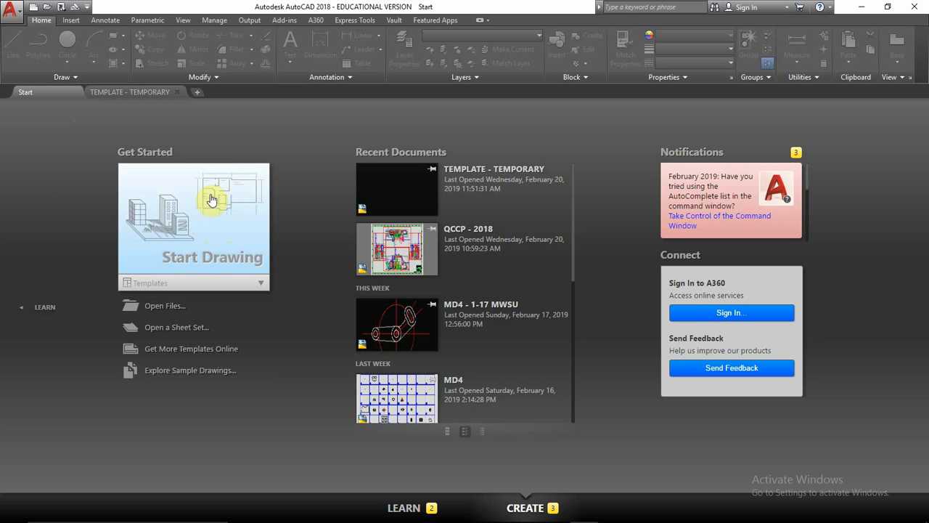
{"action": "left_click", "coordinate": [165, 284]}
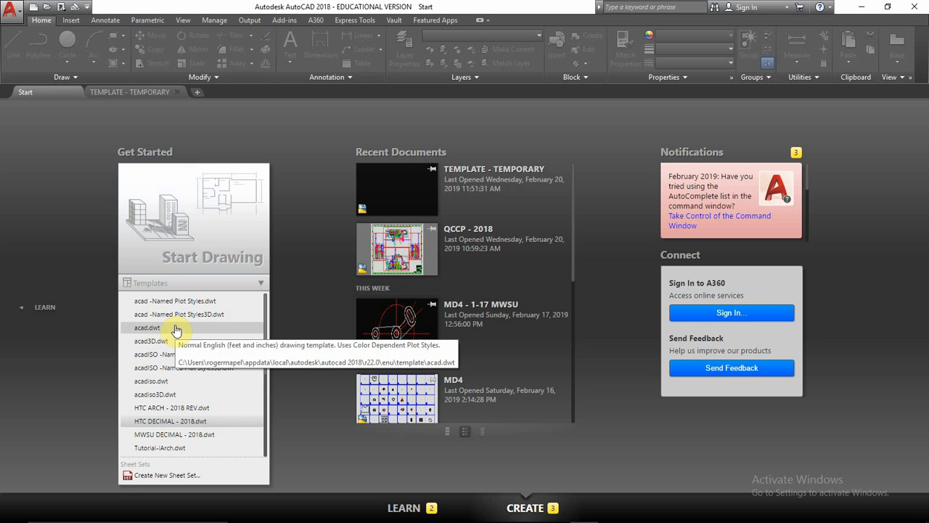
{"action": "scroll", "coordinate": [178, 337], "scroll_direction": "down", "scroll_amount": 3}
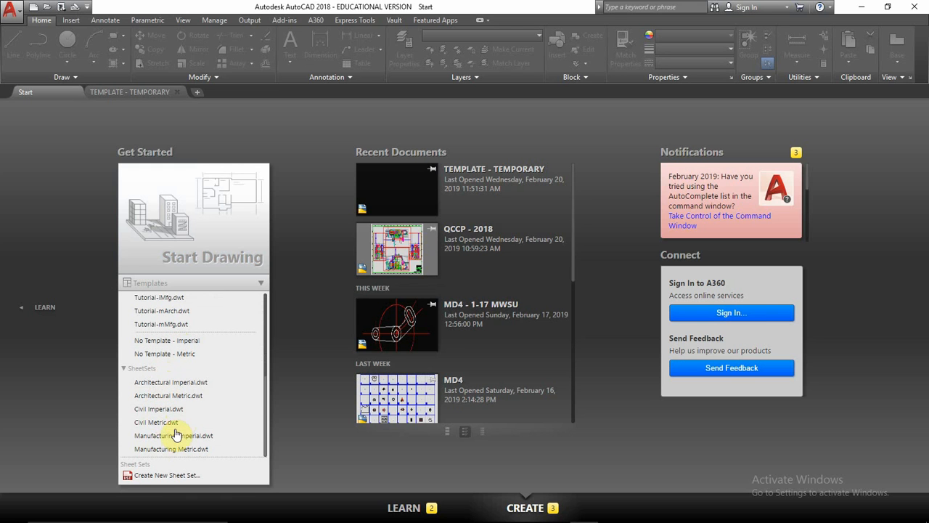
{"action": "scroll", "coordinate": [182, 380], "scroll_direction": "up", "scroll_amount": 2}
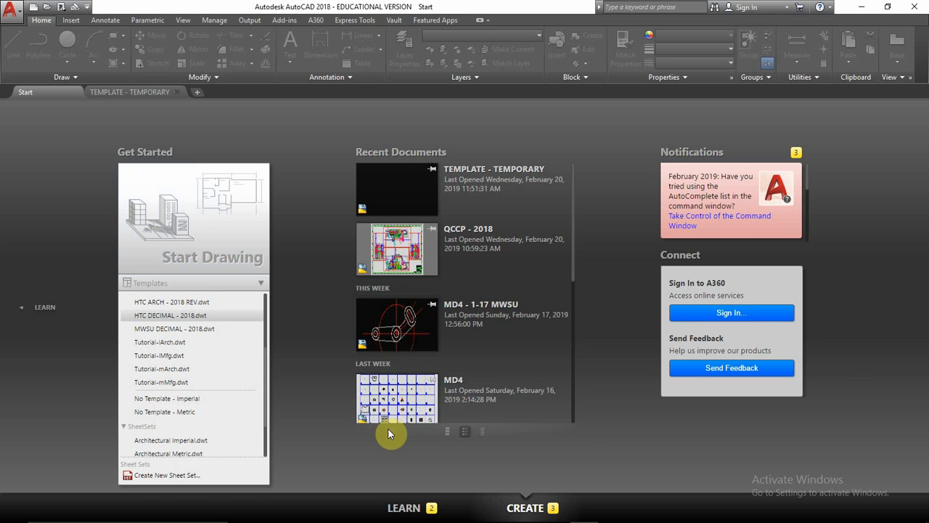
{"action": "scroll", "coordinate": [189, 392], "scroll_direction": "up", "scroll_amount": 3}
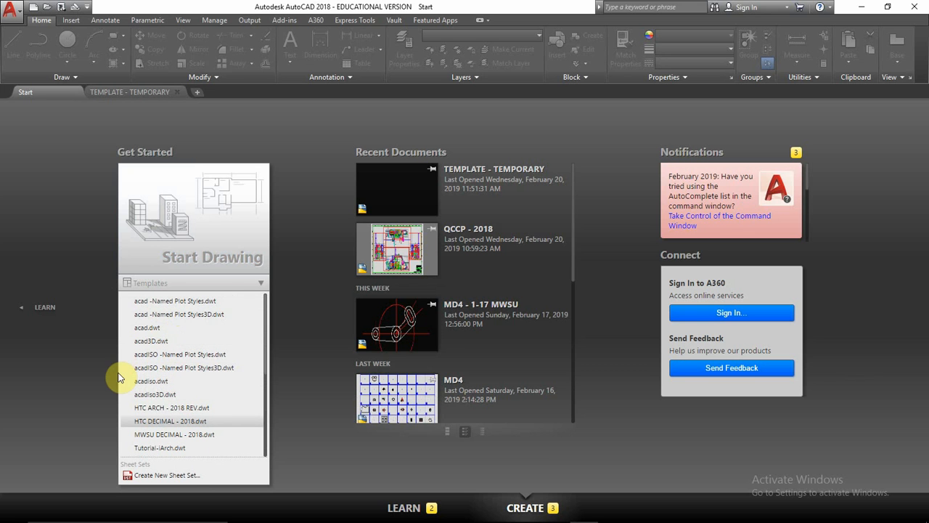
{"action": "left_click", "coordinate": [154, 328]}
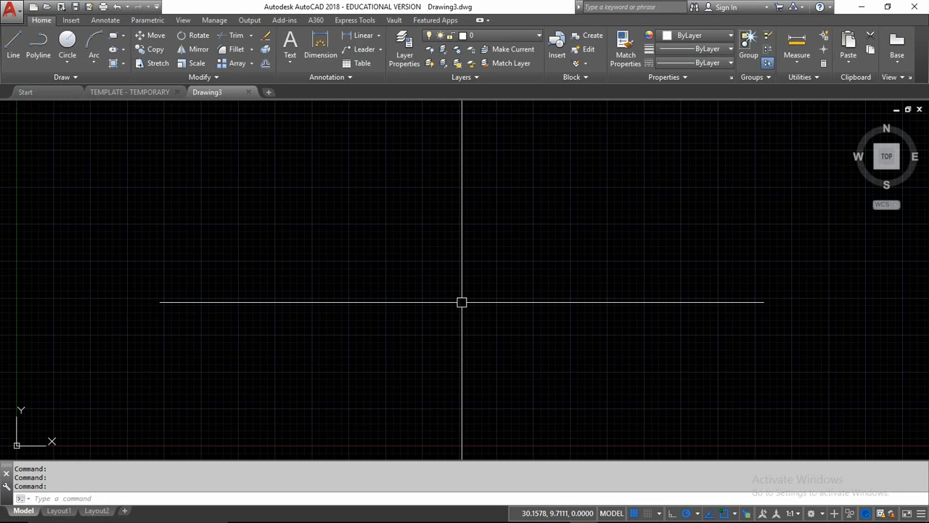
{"action": "key", "text": "F7"}
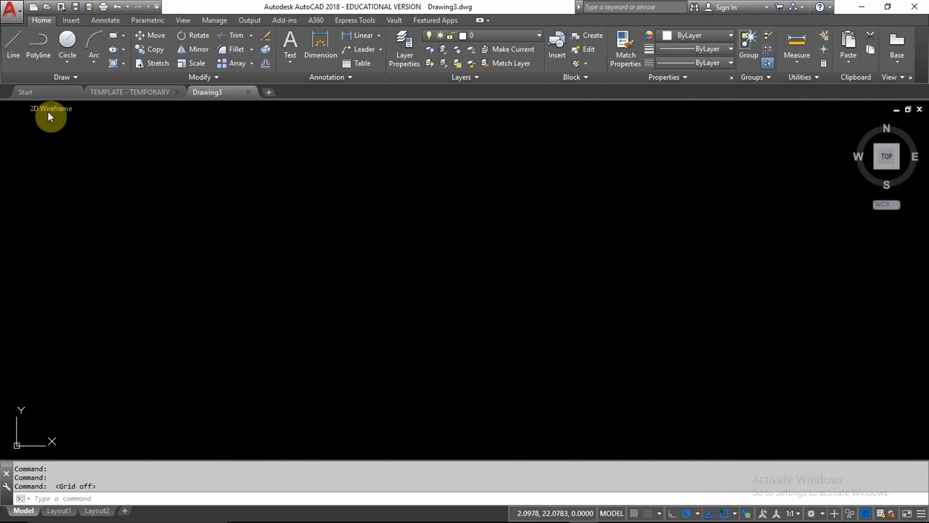
Review the available templates on the Start page and return to the new drawing.
{"action": "left_click", "coordinate": [49, 91]}
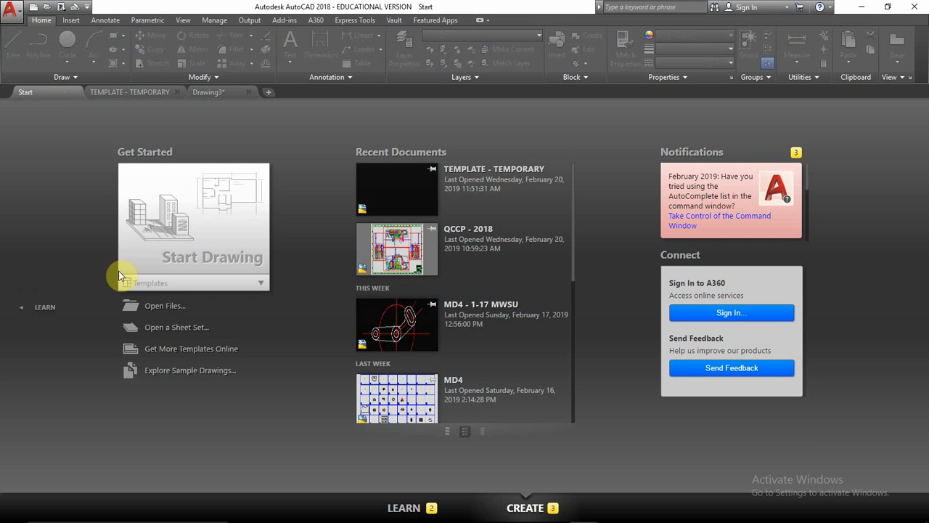
{"action": "left_click", "coordinate": [156, 287]}
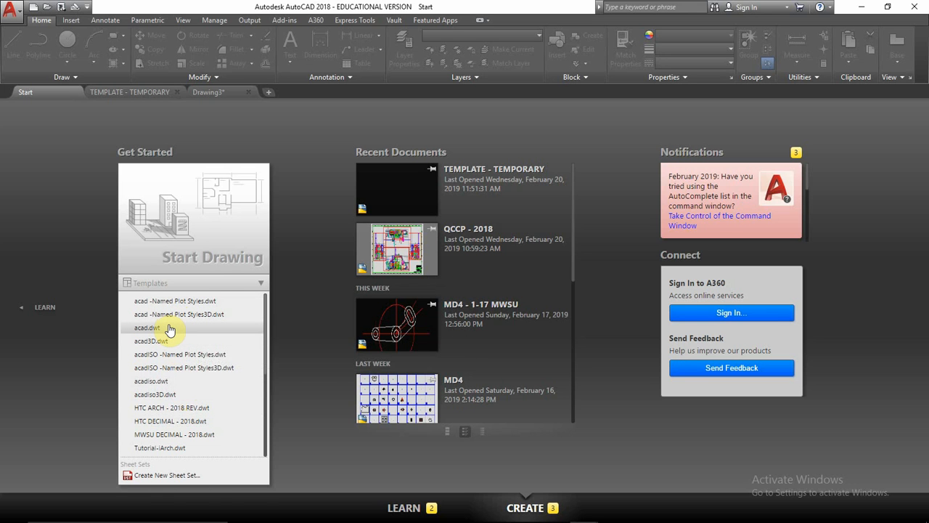
{"action": "left_click", "coordinate": [56, 201]}
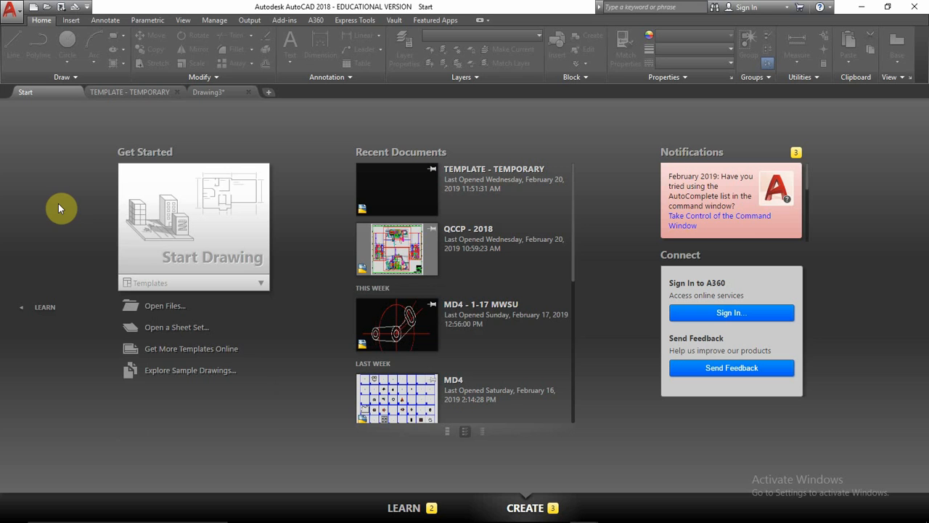
{"action": "left_click", "coordinate": [152, 282]}
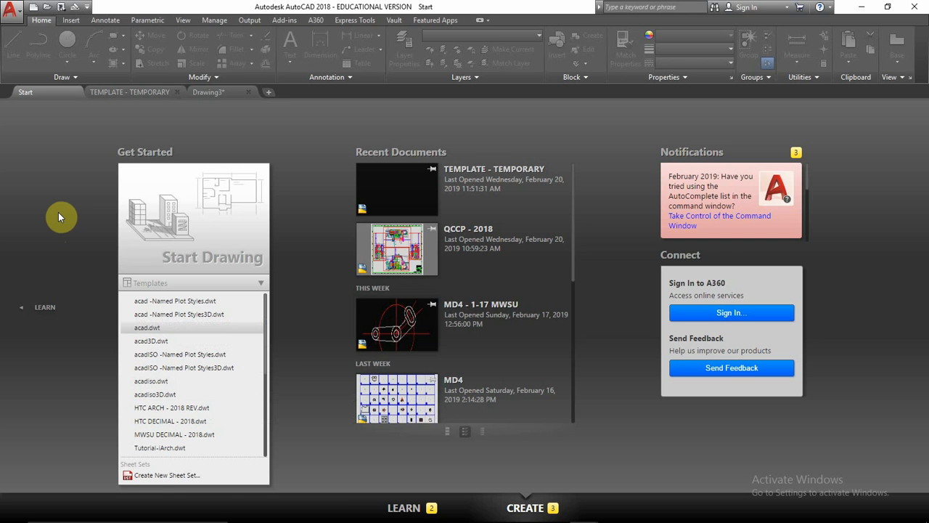
{"action": "left_click", "coordinate": [217, 93]}
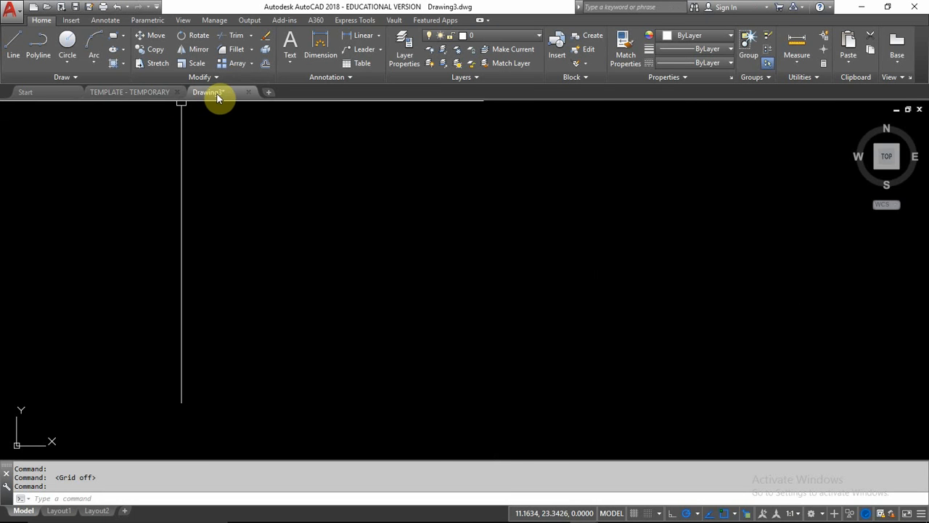
{"action": "mouse_move", "coordinate": [217, 95]}
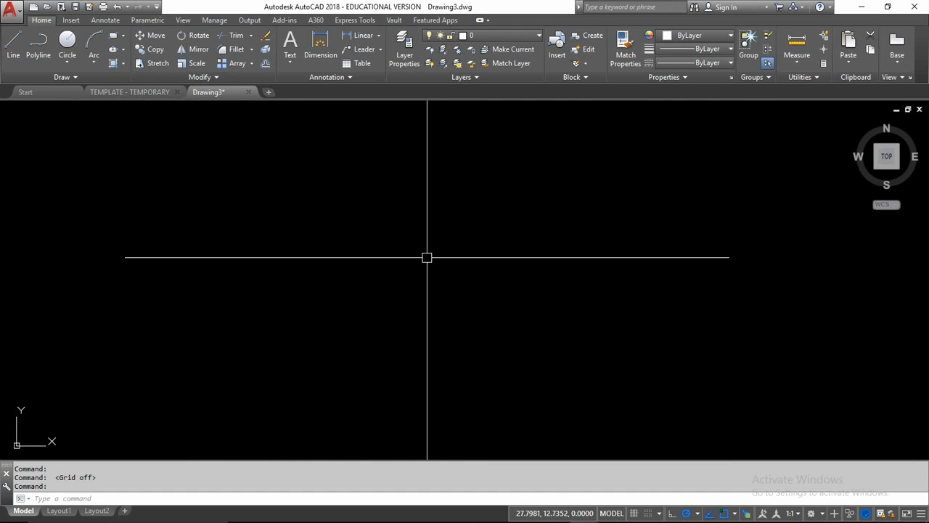
Begin saving the drawing, entering DECIMAL TEMPLATE followed by a hyphen and the author's surname as the file name.
{"action": "left_click", "coordinate": [76, 8]}
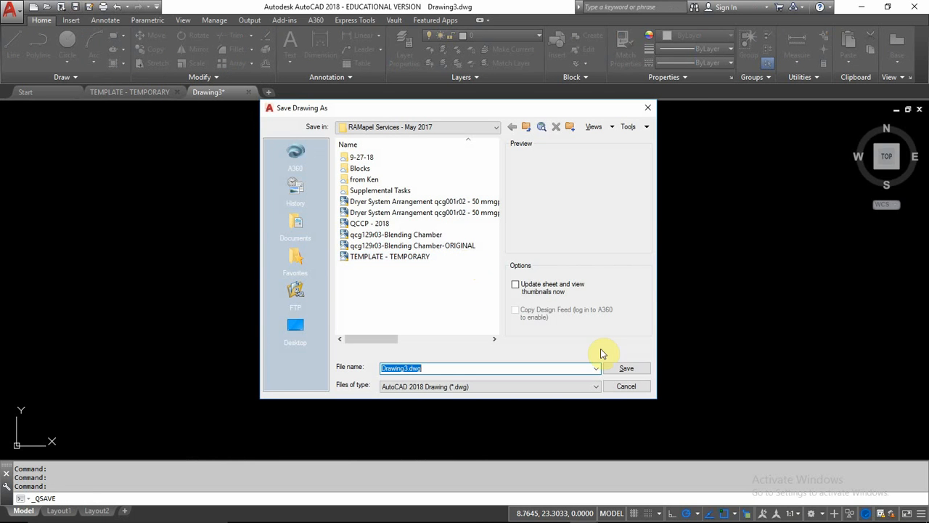
{"action": "left_click_drag", "start_coordinate": [655, 298], "coordinate": [752, 305]}
{"action": "left_click_drag", "start_coordinate": [513, 107], "coordinate": [448, 71]}
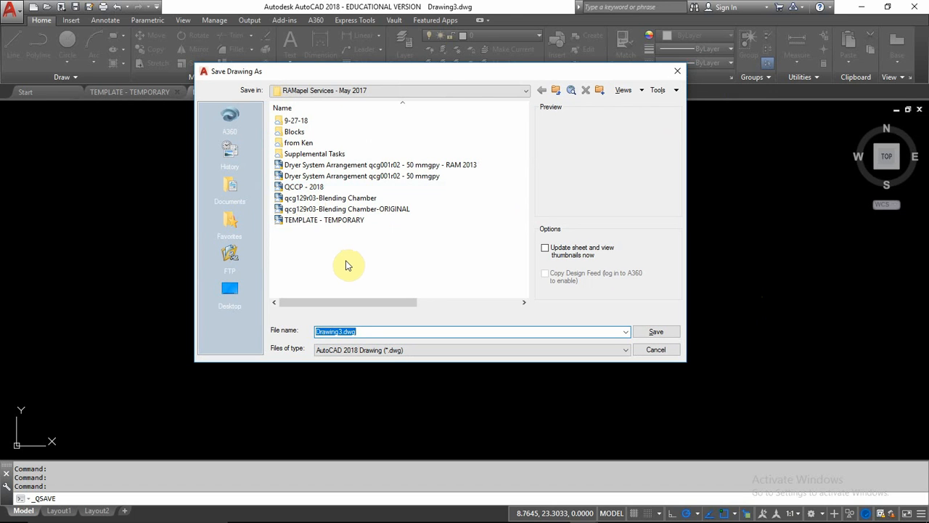
{"action": "key", "text": "BackSpace"}
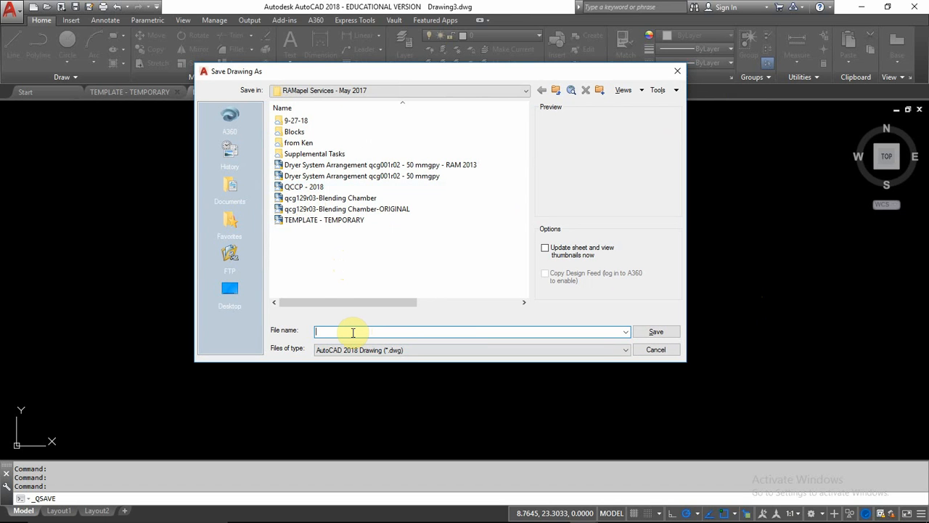
{"action": "type", "text": "DECIMAL TEMPLATE"}
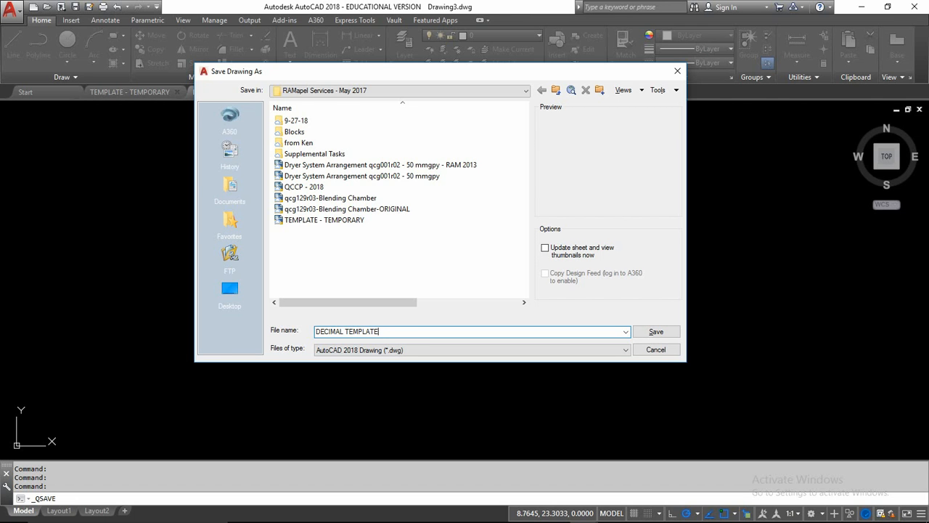
{"action": "type", "text": "-"}
{"action": "type", "text": "MAPEL"}
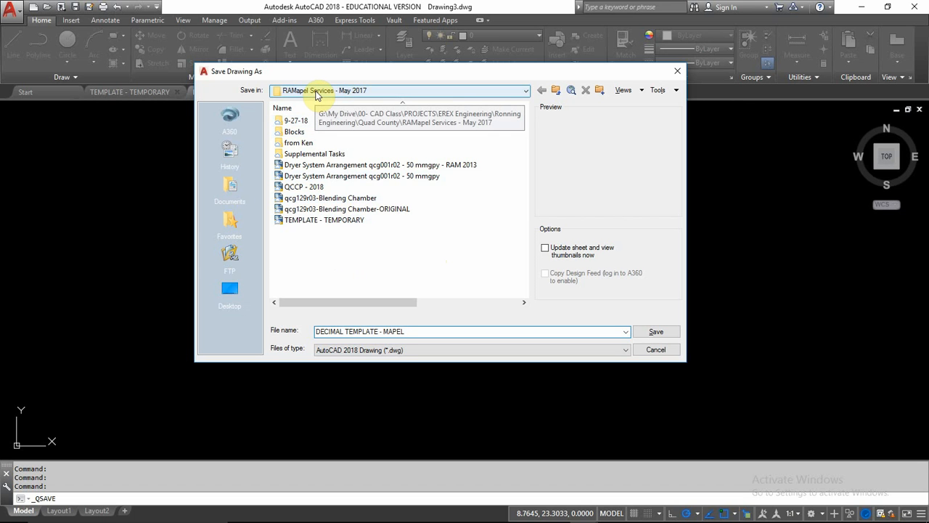
Examine the folder path of the proposed save location and the entered file name.
{"action": "left_click", "coordinate": [316, 93]}
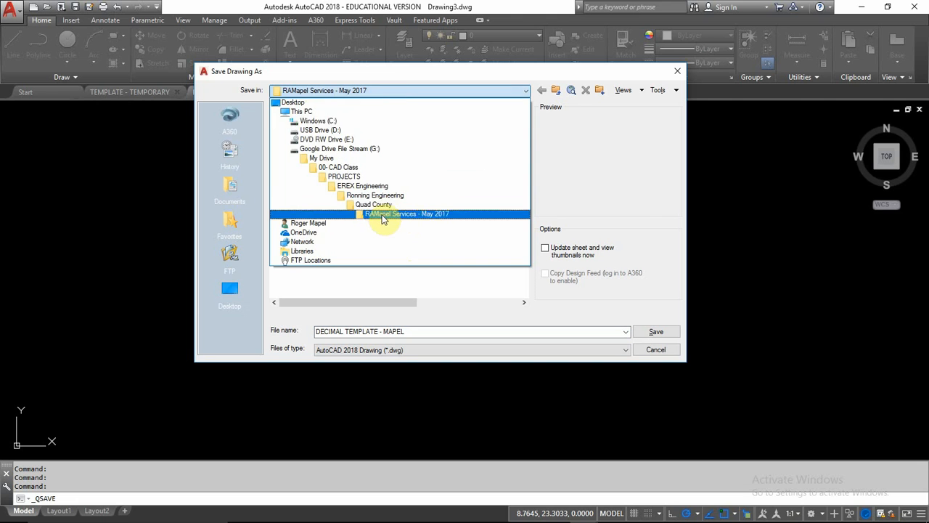
{"action": "left_click", "coordinate": [392, 90]}
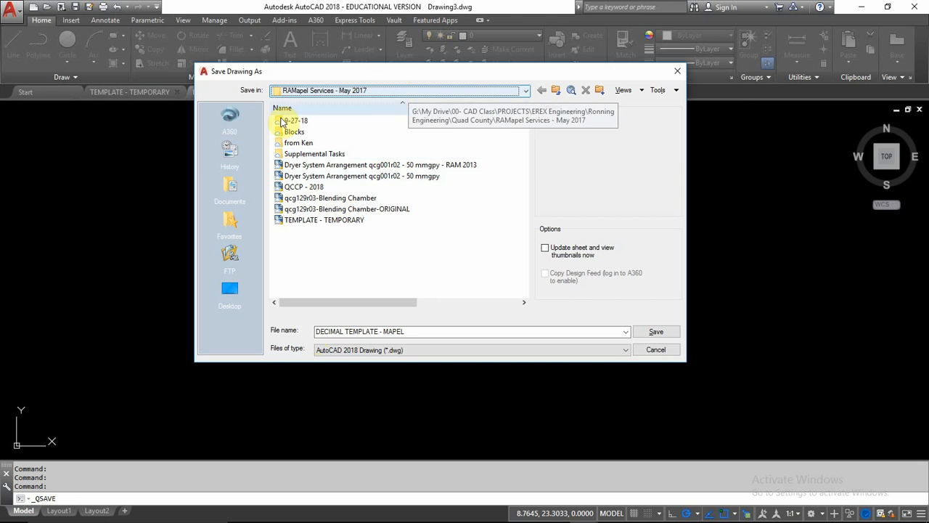
{"action": "left_click", "coordinate": [426, 331]}
{"action": "triple_click", "coordinate": [427, 332]}
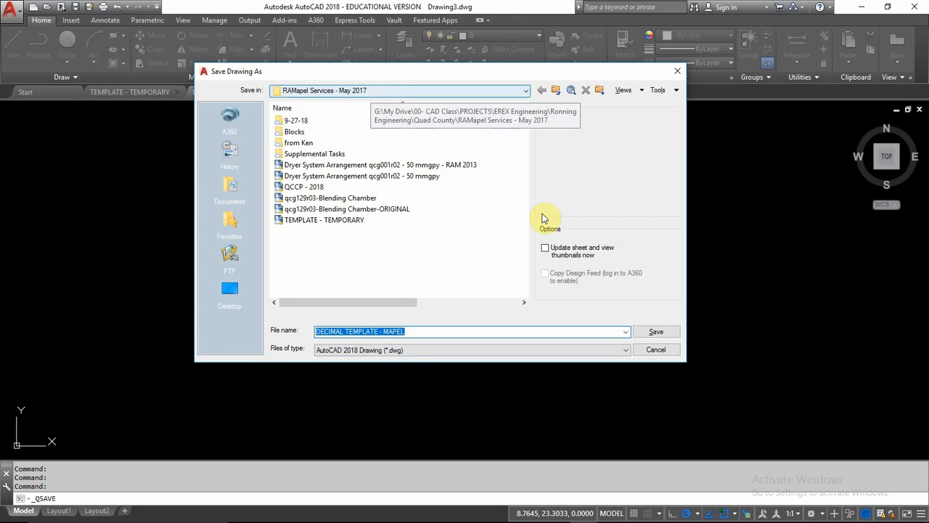
{"action": "left_click", "coordinate": [467, 90]}
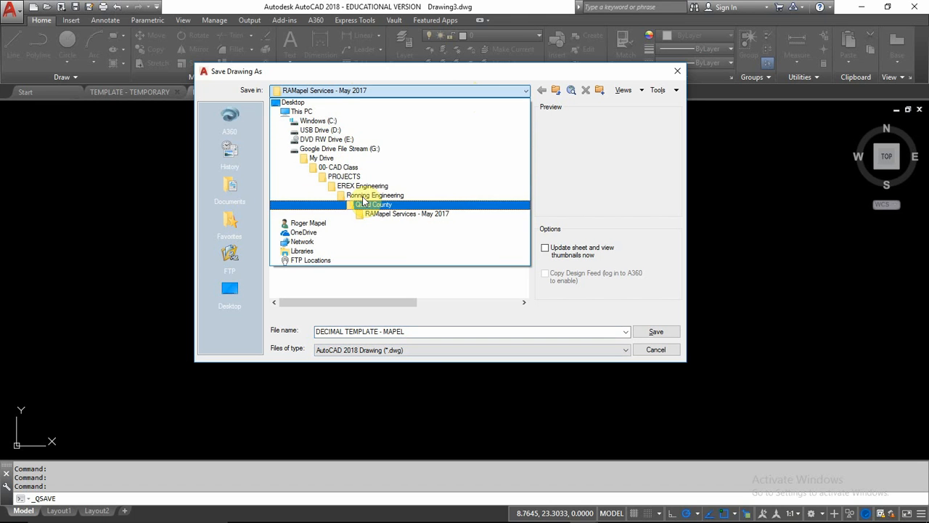
{"action": "left_click", "coordinate": [387, 93]}
{"action": "left_click", "coordinate": [380, 94]}
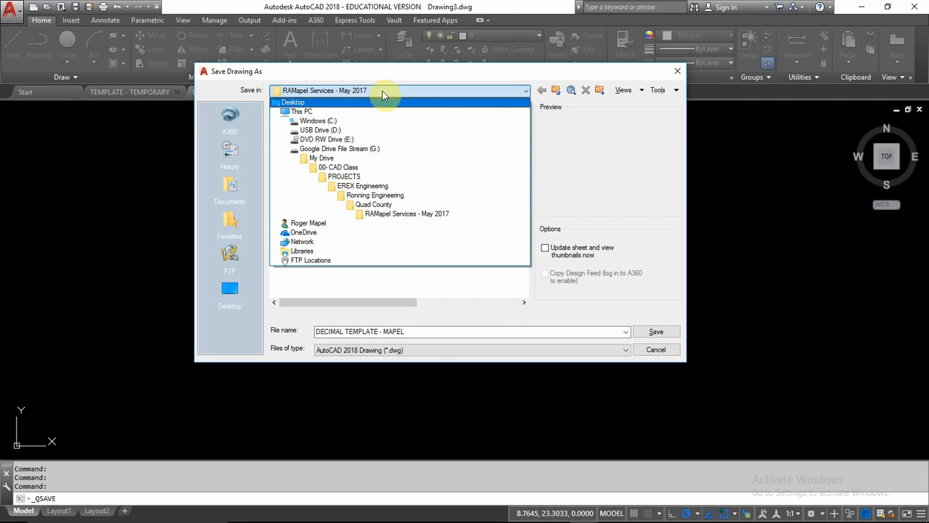
{"action": "left_click", "coordinate": [415, 332]}
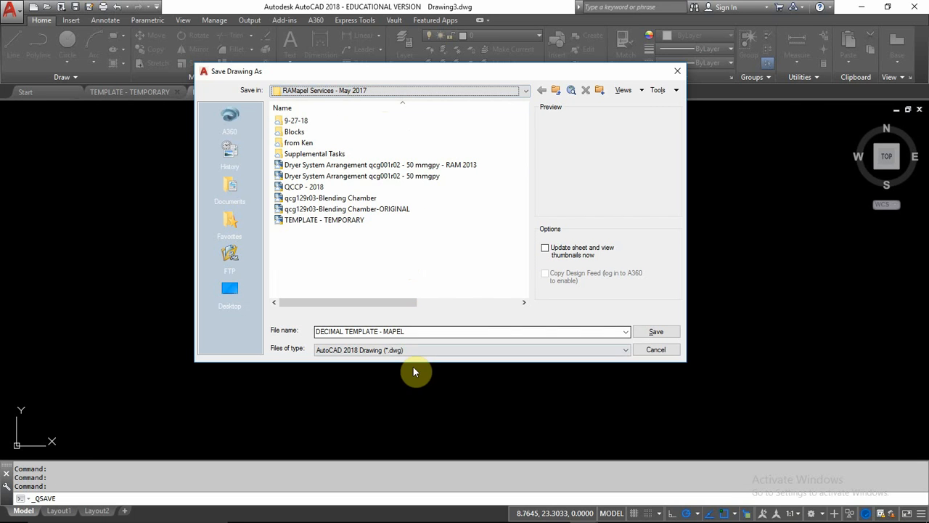
Set the save location to Desktop and check the file name.
{"action": "left_click", "coordinate": [404, 91]}
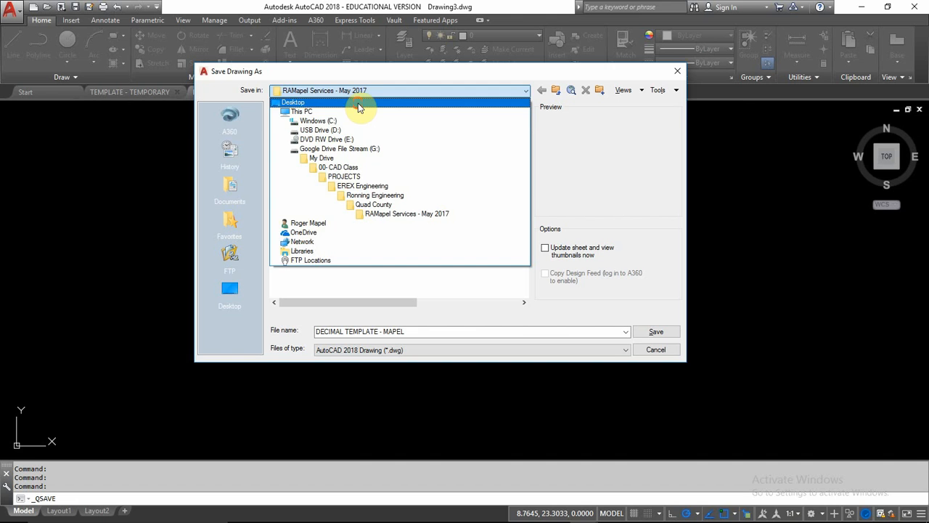
{"action": "left_click", "coordinate": [358, 103]}
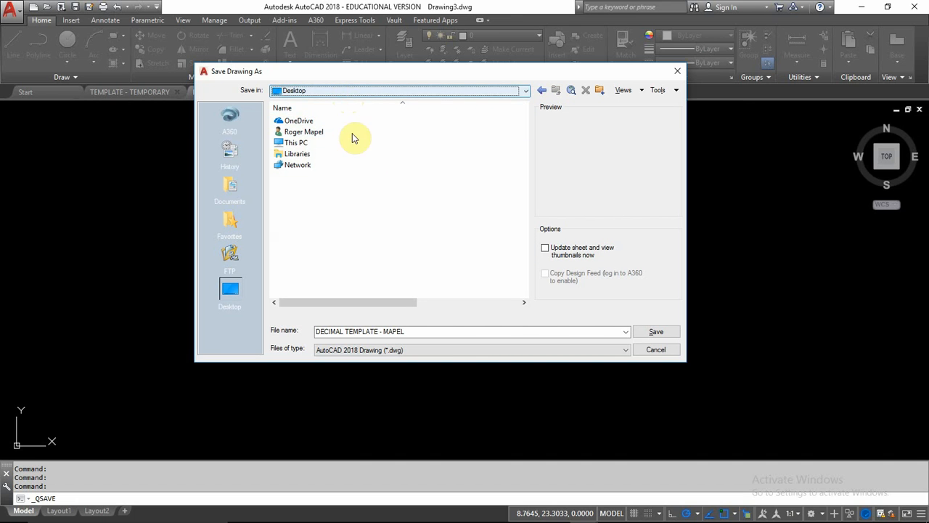
{"action": "triple_click", "coordinate": [434, 331]}
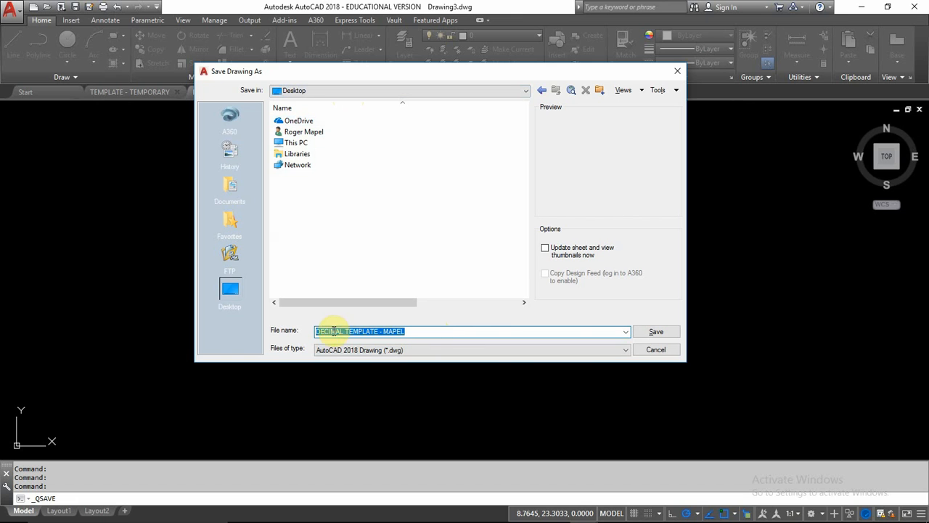
Change the file type to AutoCAD Drawing Template (*.dwt), inspect the Template folder's path and files, and cancel the save.
{"action": "left_click", "coordinate": [427, 351]}
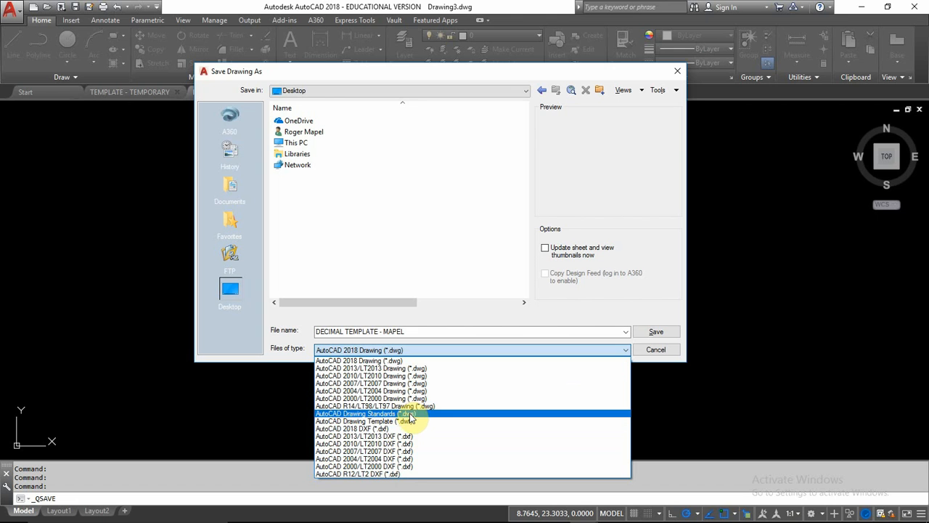
{"action": "left_click", "coordinate": [344, 420]}
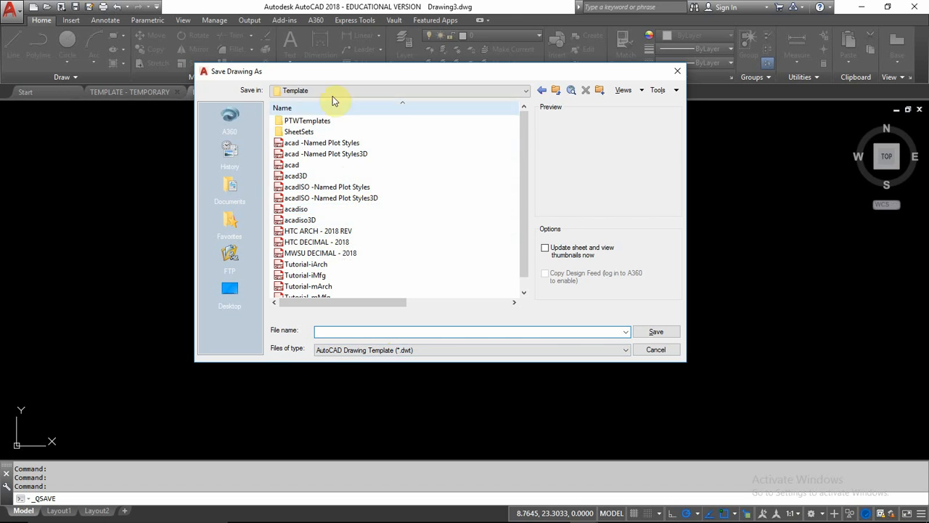
{"action": "left_click", "coordinate": [305, 90]}
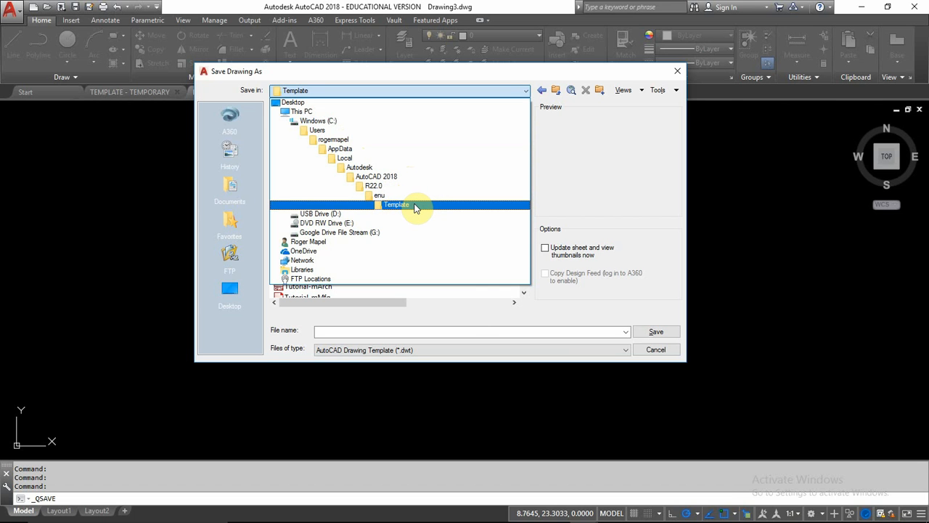
{"action": "left_click", "coordinate": [469, 319]}
{"action": "scroll", "coordinate": [319, 151], "scroll_direction": "down", "scroll_amount": 1}
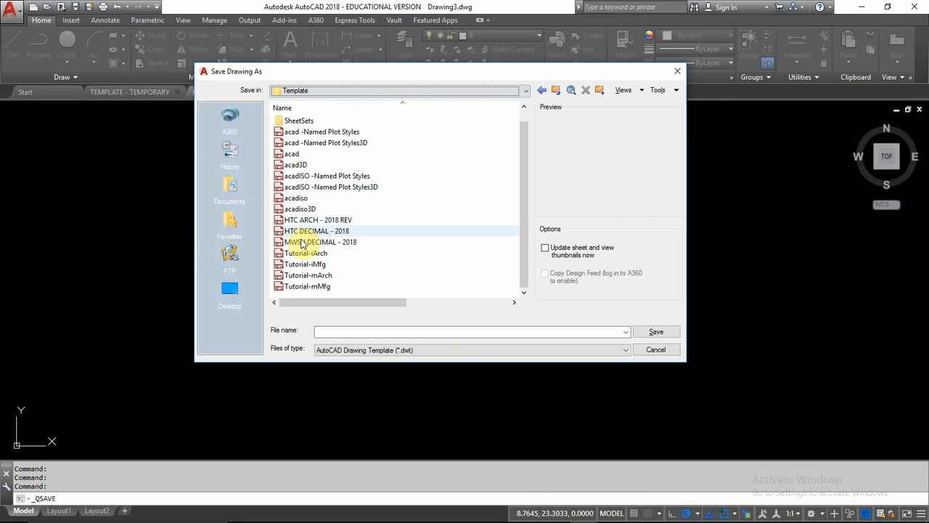
{"action": "scroll", "coordinate": [323, 187], "scroll_direction": "up", "scroll_amount": 1}
{"action": "scroll", "coordinate": [321, 203], "scroll_direction": "down", "scroll_amount": 1}
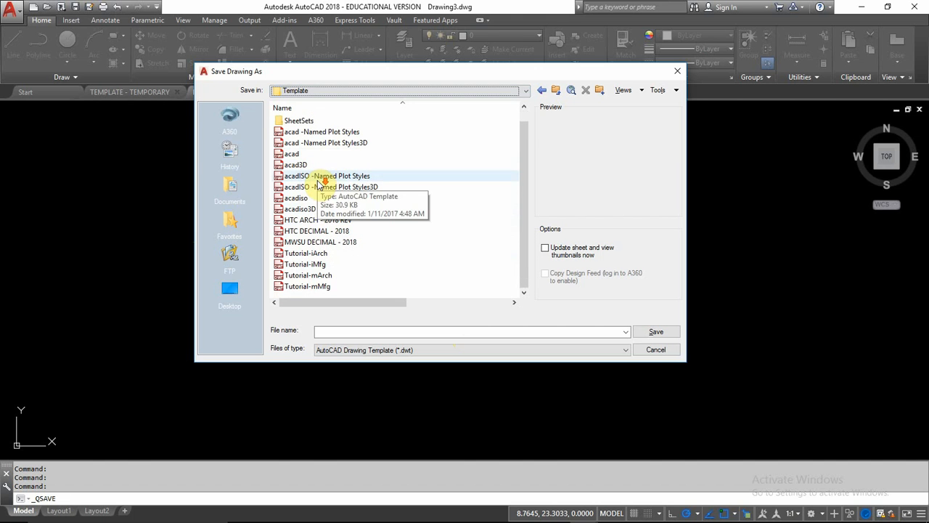
{"action": "left_click", "coordinate": [653, 350]}
Look through the Start page's template list to compare it with the files in the Template folder.
{"action": "left_click", "coordinate": [49, 92]}
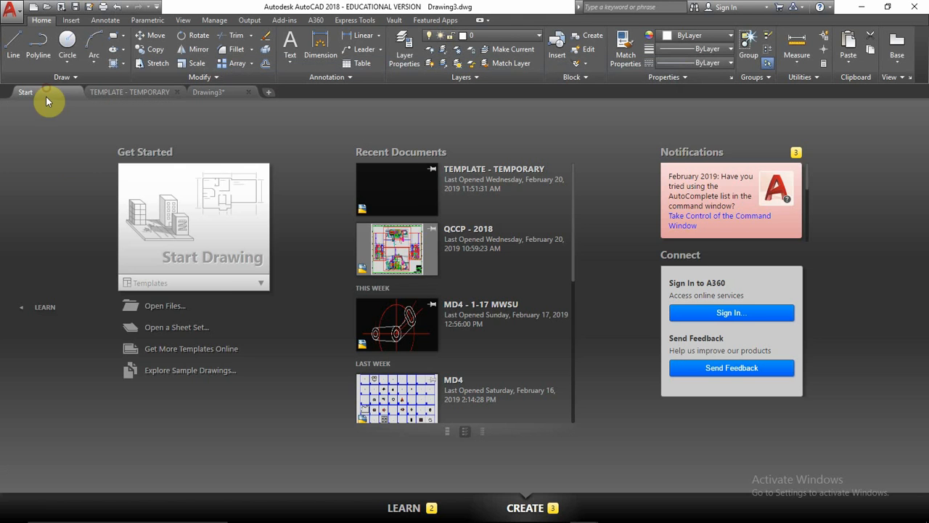
{"action": "left_click", "coordinate": [217, 281]}
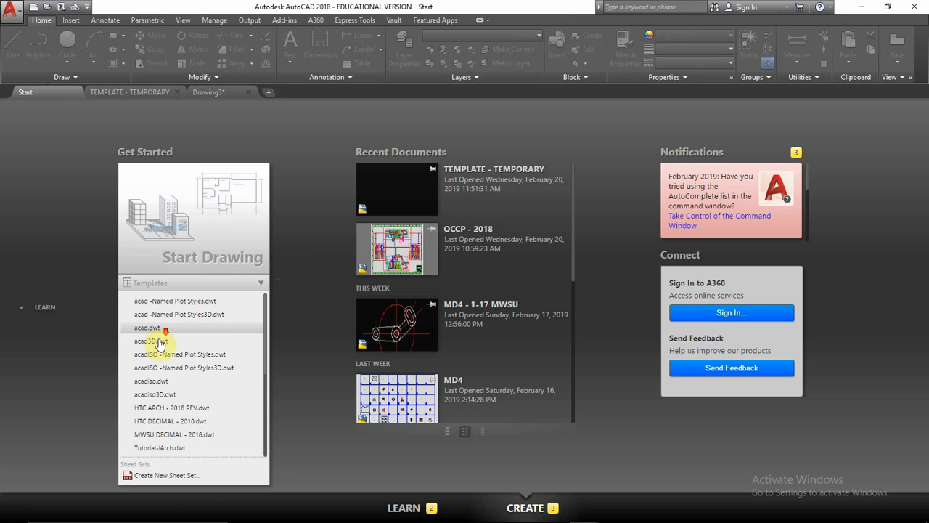
{"action": "scroll", "coordinate": [179, 356], "scroll_direction": "down", "scroll_amount": 4}
{"action": "scroll", "coordinate": [166, 361], "scroll_direction": "up", "scroll_amount": 3}
{"action": "scroll", "coordinate": [167, 361], "scroll_direction": "up", "scroll_amount": 1}
{"action": "scroll", "coordinate": [178, 366], "scroll_direction": "down", "scroll_amount": 4}
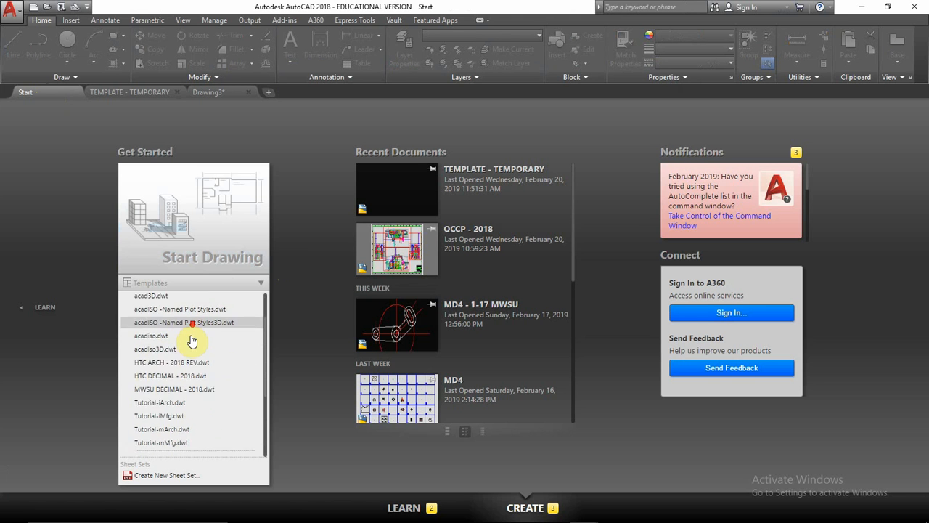
Start saving Drawing3 with the file type AutoCAD Drawing Template (*.dwt) and check the Template folder's path.
{"action": "scroll", "coordinate": [191, 374], "scroll_direction": "up", "scroll_amount": 4}
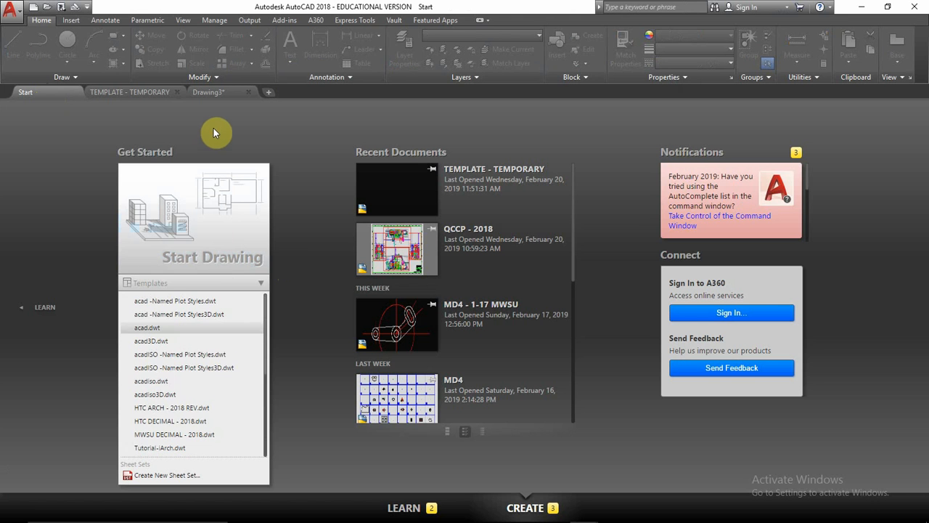
{"action": "left_click", "coordinate": [218, 91]}
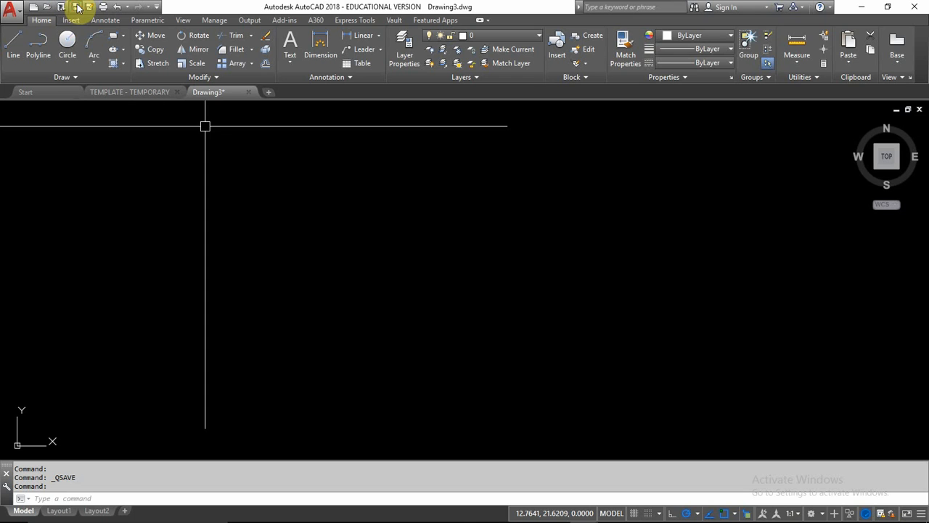
{"action": "left_click", "coordinate": [75, 6]}
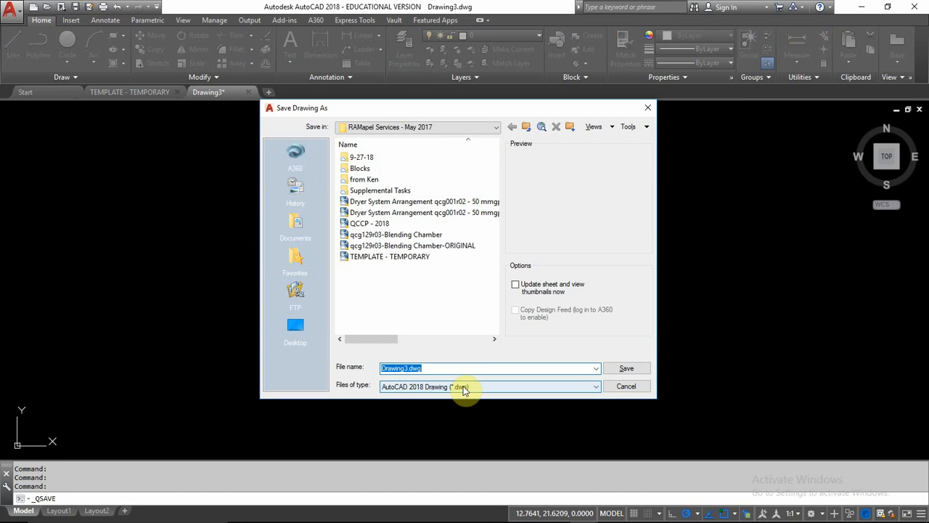
{"action": "left_click", "coordinate": [506, 387]}
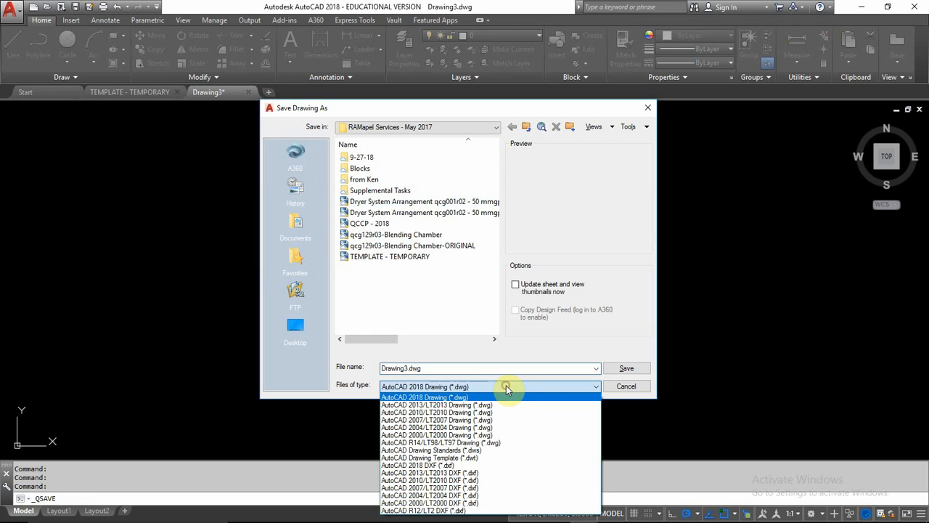
{"action": "left_click", "coordinate": [498, 460]}
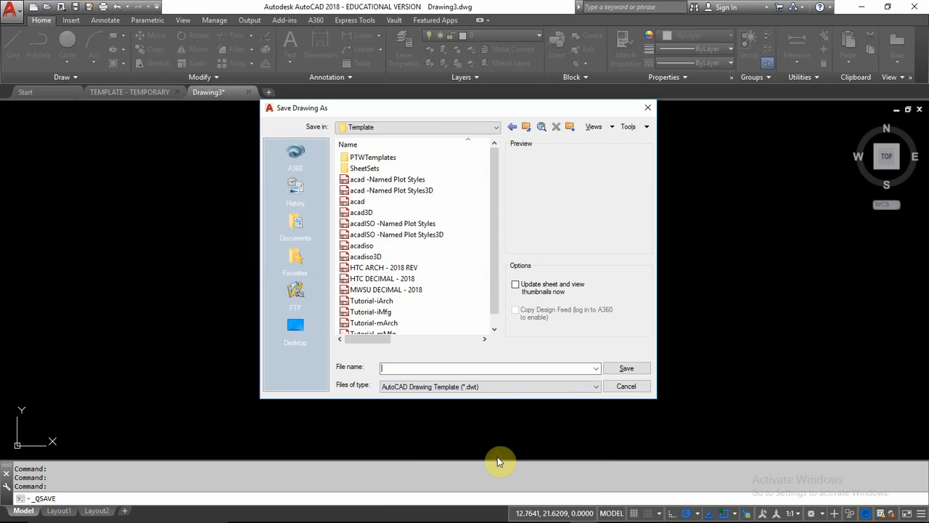
{"action": "left_click", "coordinate": [397, 127]}
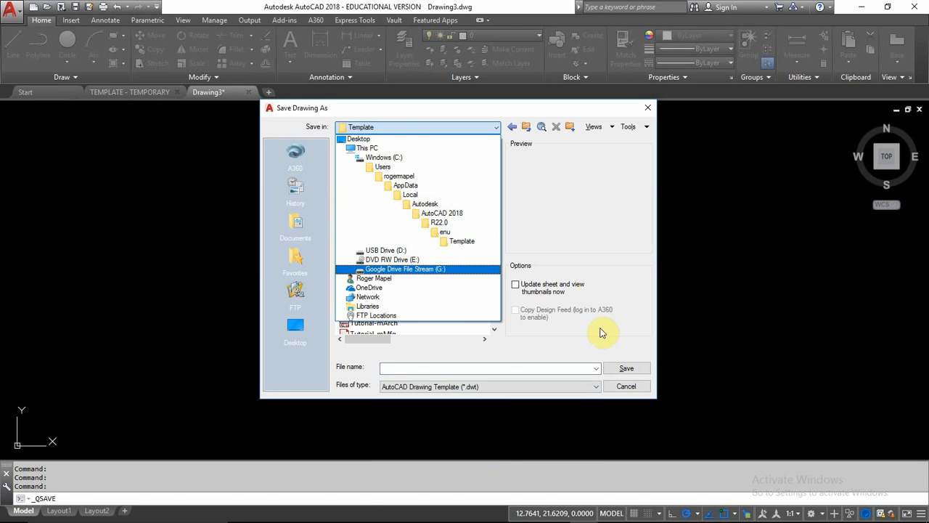
{"action": "left_click", "coordinate": [574, 338]}
Save the template as DECIMAL TEMPLATE followed by the author's surname, clearing its description in the template options.
{"action": "left_click", "coordinate": [432, 368]}
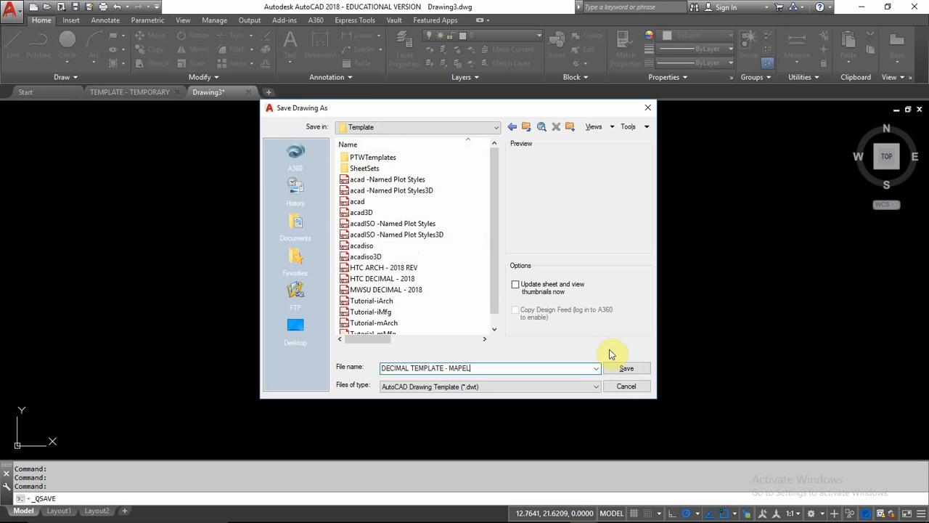
{"action": "left_click", "coordinate": [624, 372]}
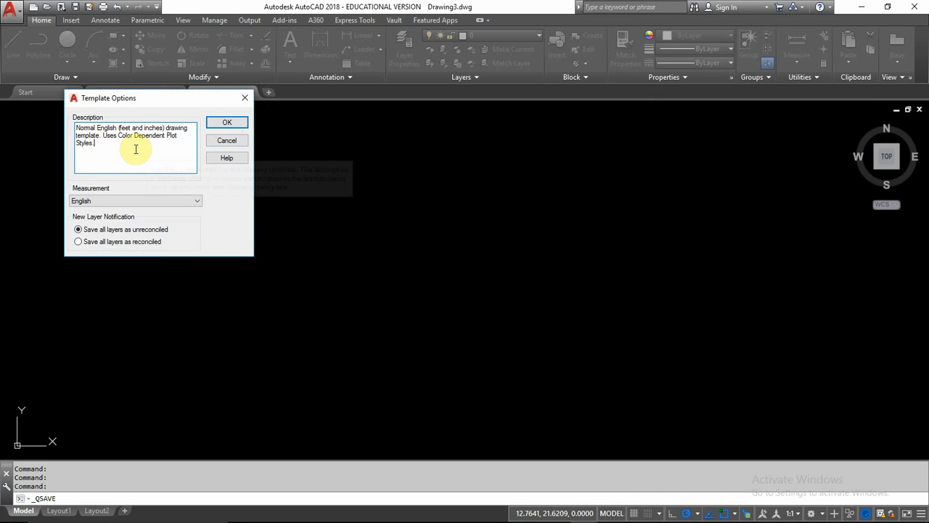
{"action": "left_click_drag", "start_coordinate": [134, 149], "coordinate": [51, 130]}
{"action": "key", "text": "BackSpace"}
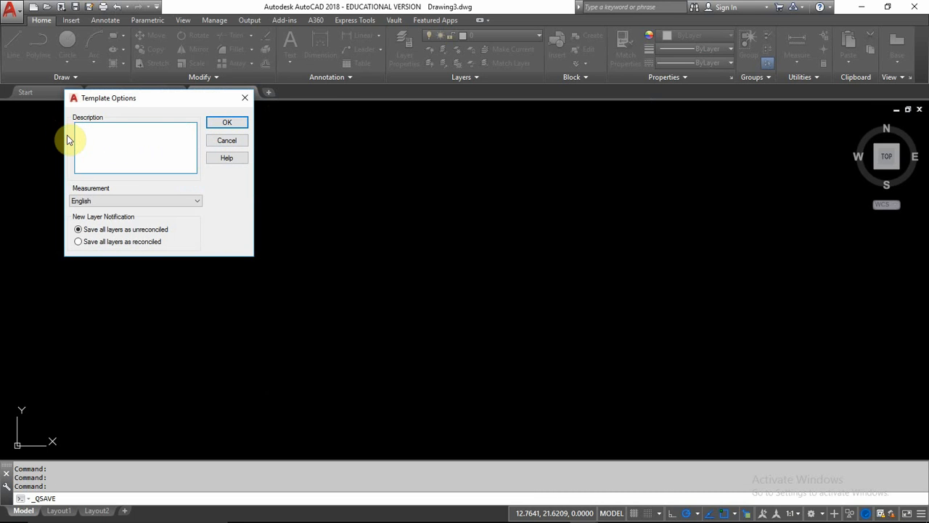
{"action": "left_click", "coordinate": [230, 124]}
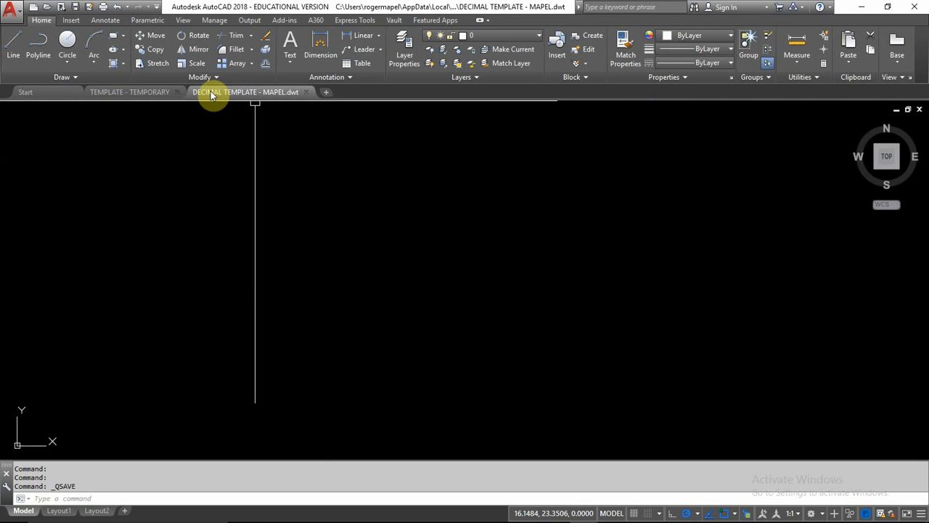
Check the Start page's template list for the newly saved decimal template.
{"action": "mouse_move", "coordinate": [244, 93]}
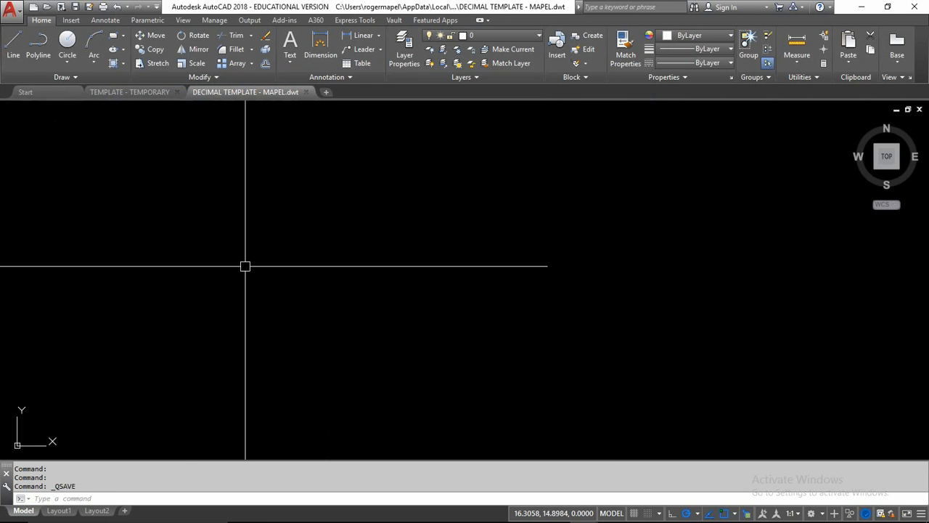
{"action": "left_click", "coordinate": [39, 93]}
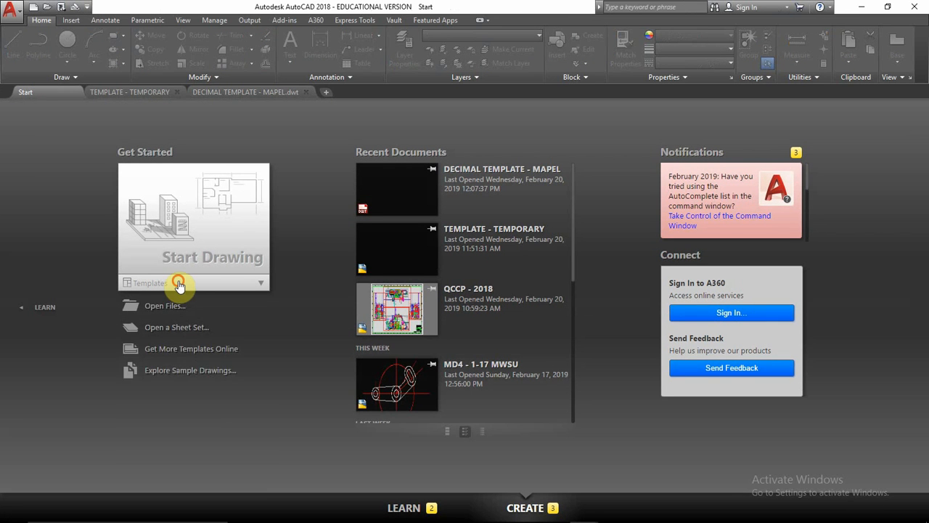
{"action": "left_click", "coordinate": [180, 284]}
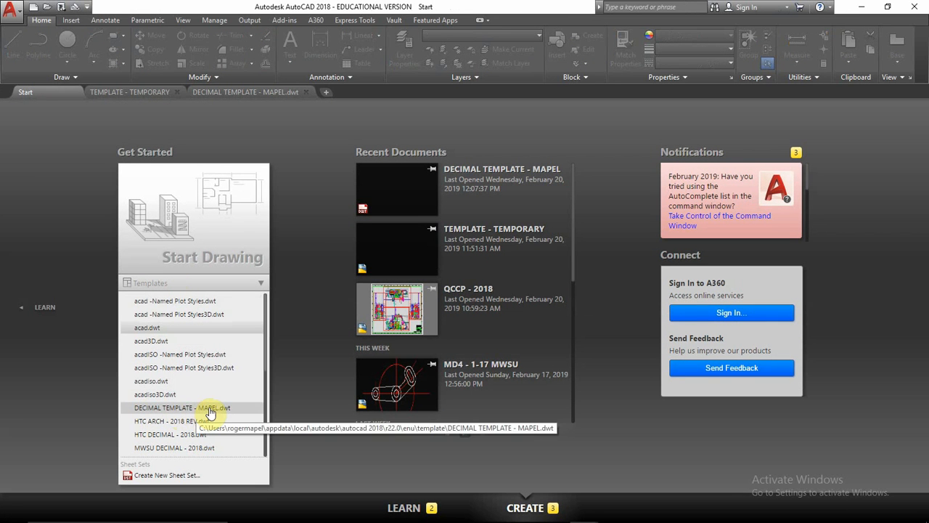
{"action": "left_click", "coordinate": [68, 166]}
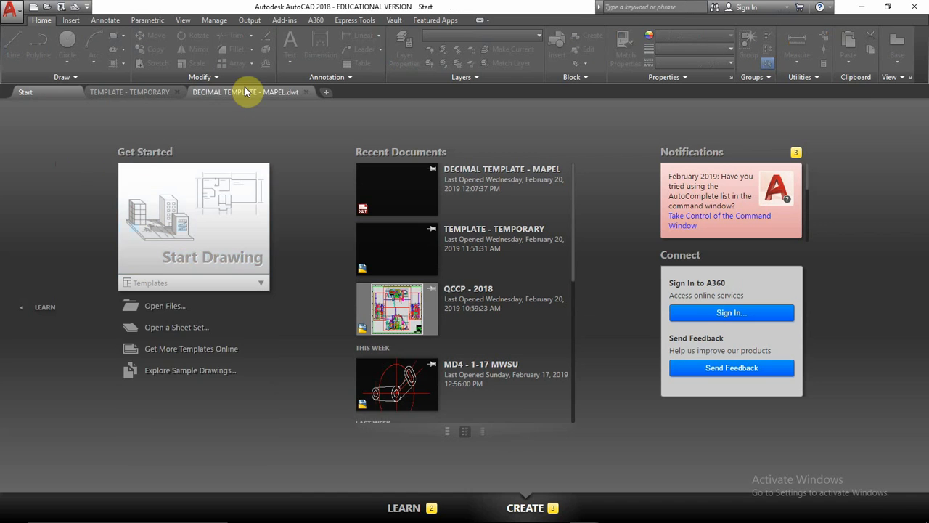
Return to the decimal template, bring up Save As and examine the full folder path of its save location.
{"action": "left_click", "coordinate": [244, 92]}
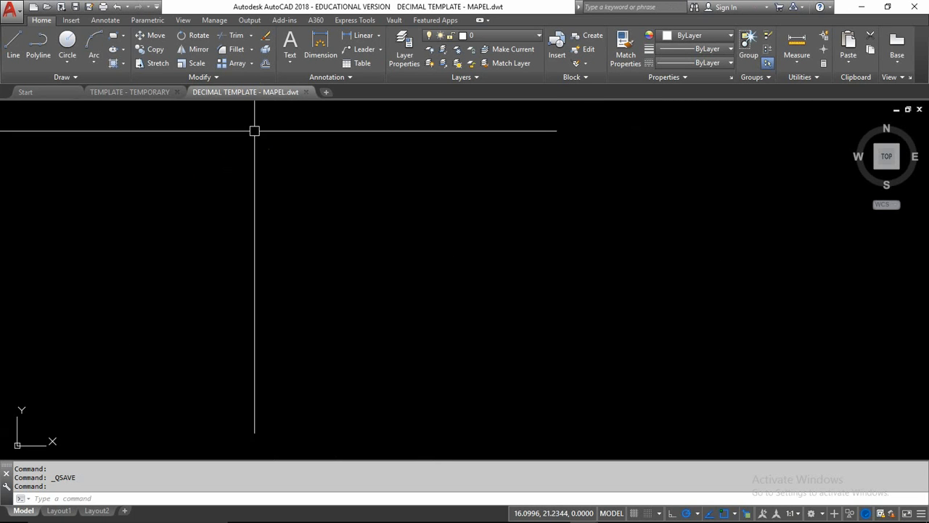
{"action": "left_click", "coordinate": [88, 6]}
{"action": "left_click_drag", "start_coordinate": [433, 108], "coordinate": [355, 62]}
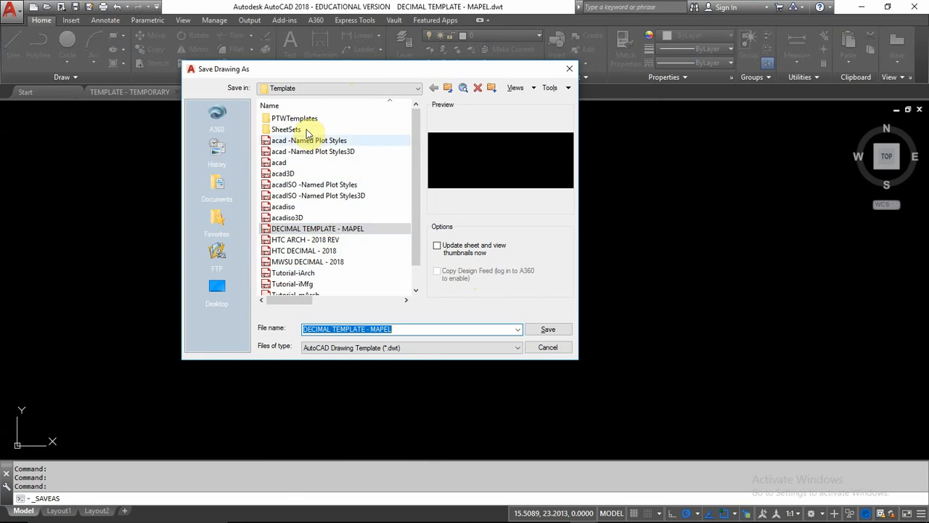
{"action": "left_click", "coordinate": [302, 87]}
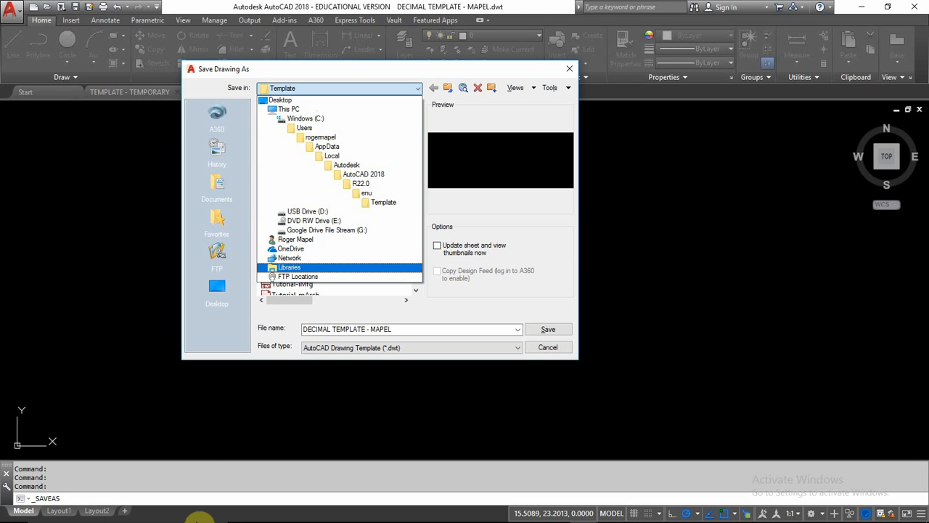
Switch to File Explorer, look for AppData in the user's profile folder under C:\Users, and return to AutoCAD to cancel Save As.
{"action": "mouse_move", "coordinate": [207, 521]}
{"action": "left_click", "coordinate": [273, 511]}
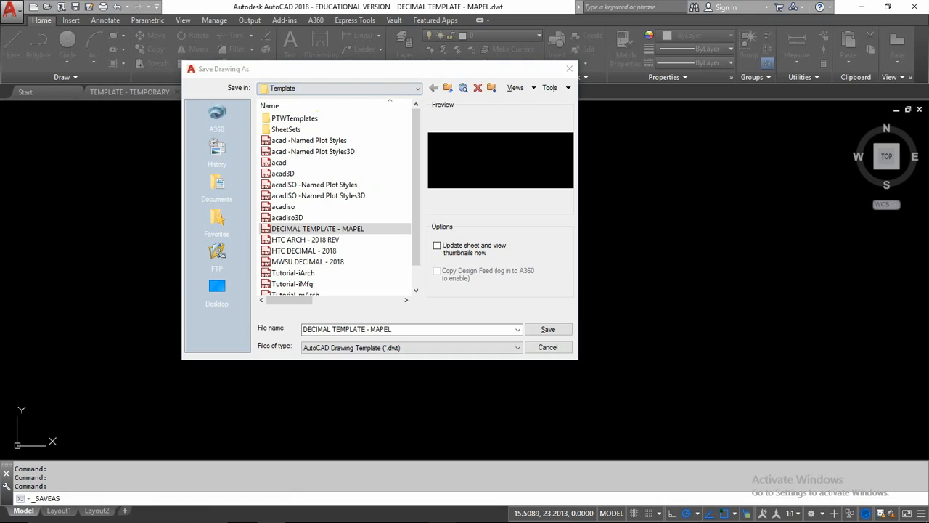
{"action": "left_click_drag", "start_coordinate": [500, 95], "coordinate": [410, 2]}
{"action": "scroll", "coordinate": [42, 218], "scroll_direction": "up", "scroll_amount": 6}
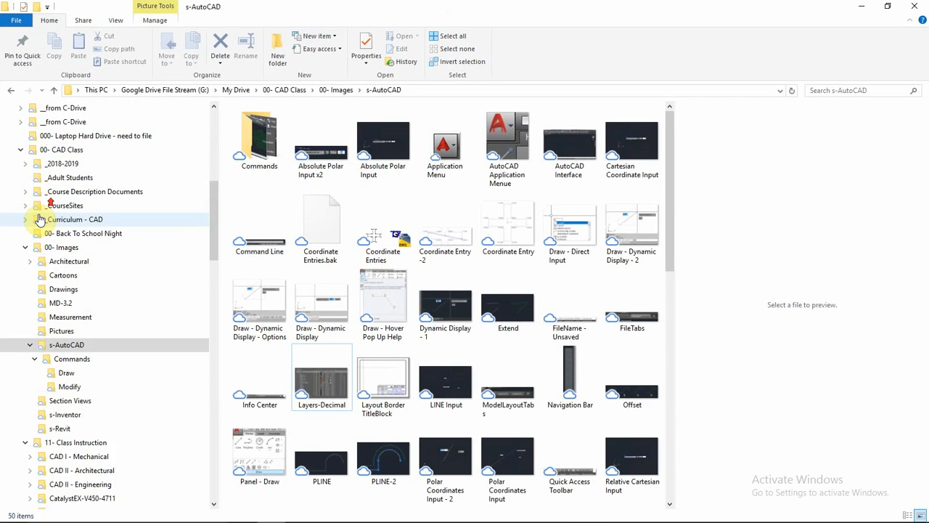
{"action": "left_click", "coordinate": [11, 243]}
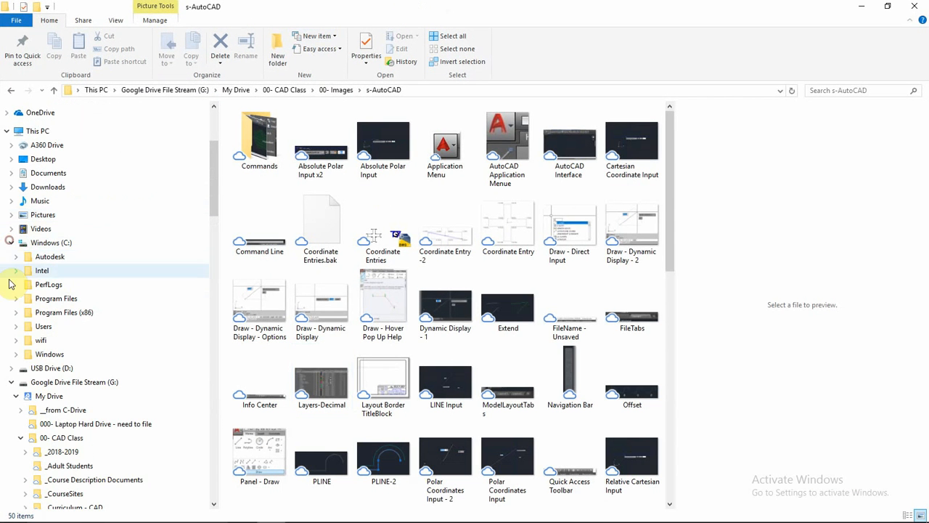
{"action": "left_click", "coordinate": [16, 326]}
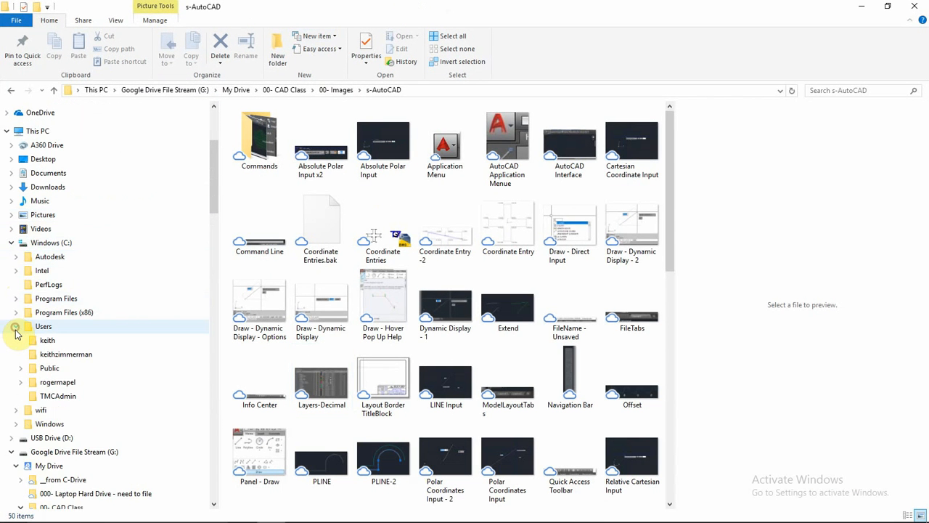
{"action": "left_click", "coordinate": [21, 382]}
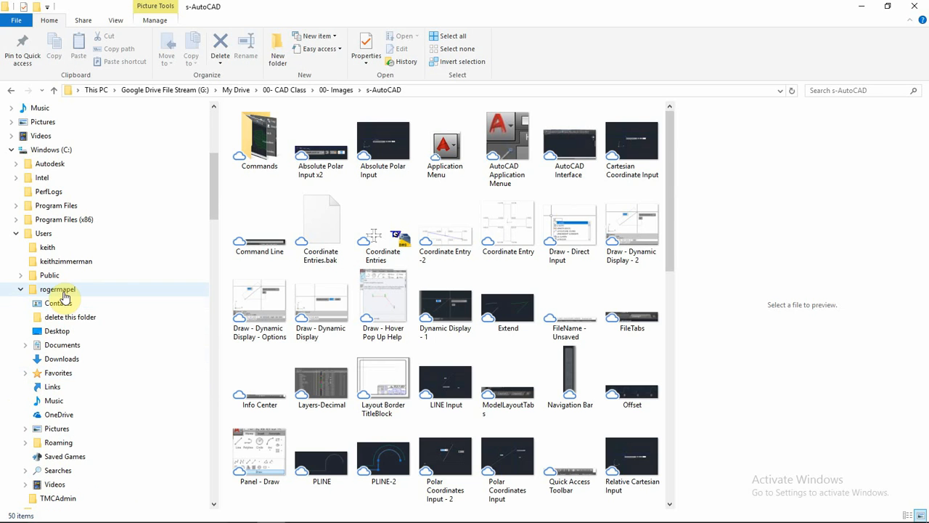
{"action": "left_click", "coordinate": [66, 292]}
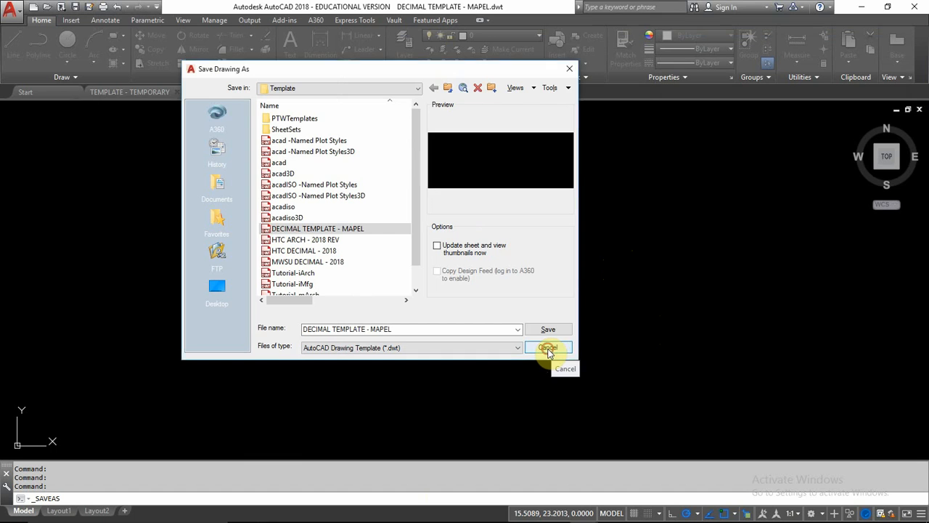
{"action": "left_click", "coordinate": [550, 349]}
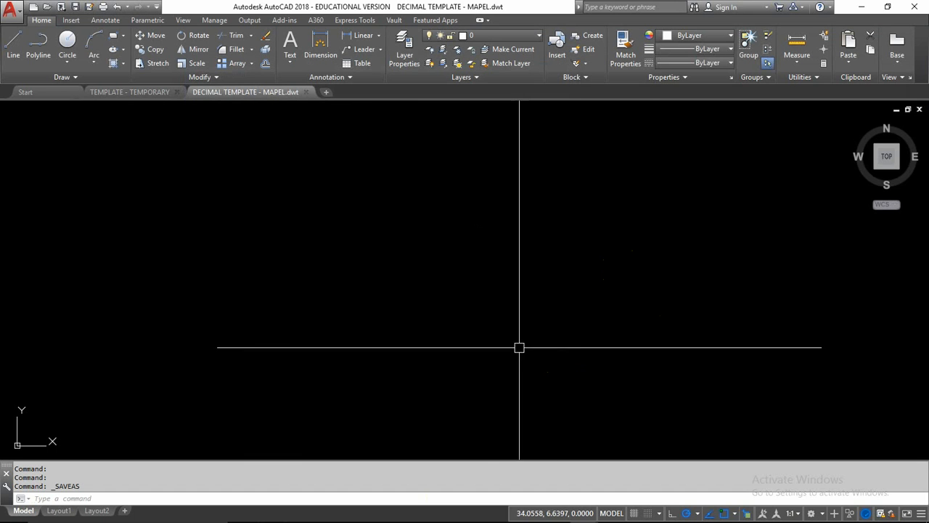
Look through the search paths and file locations listed in the Options Files settings.
{"action": "left_click", "coordinate": [10, 9]}
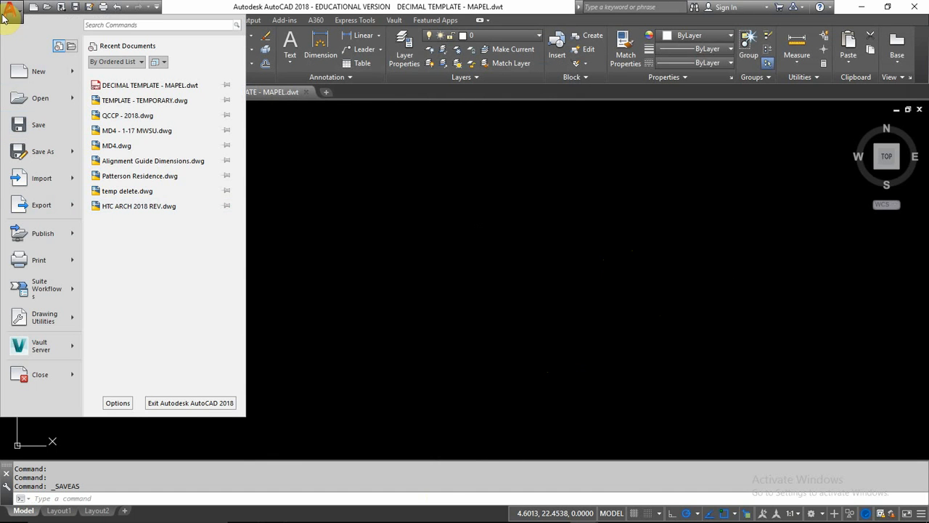
{"action": "left_click", "coordinate": [120, 404]}
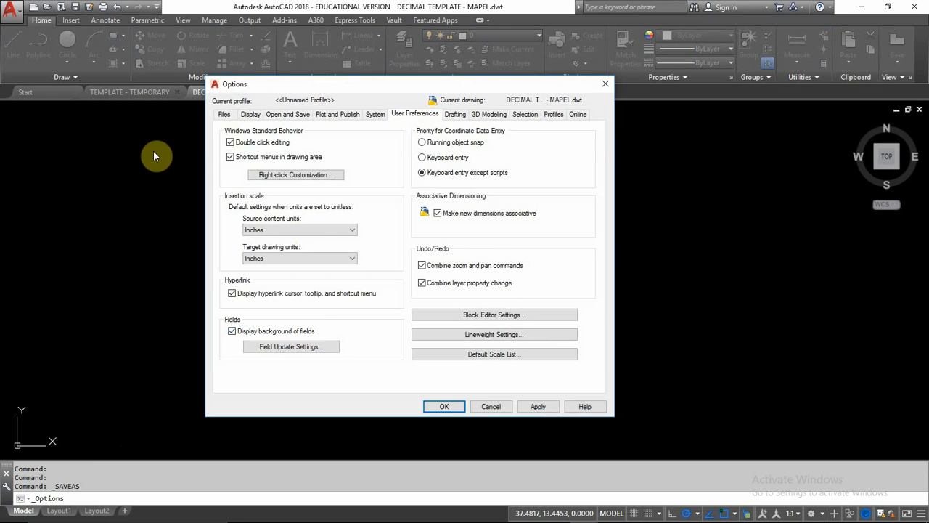
{"action": "left_click", "coordinate": [215, 116]}
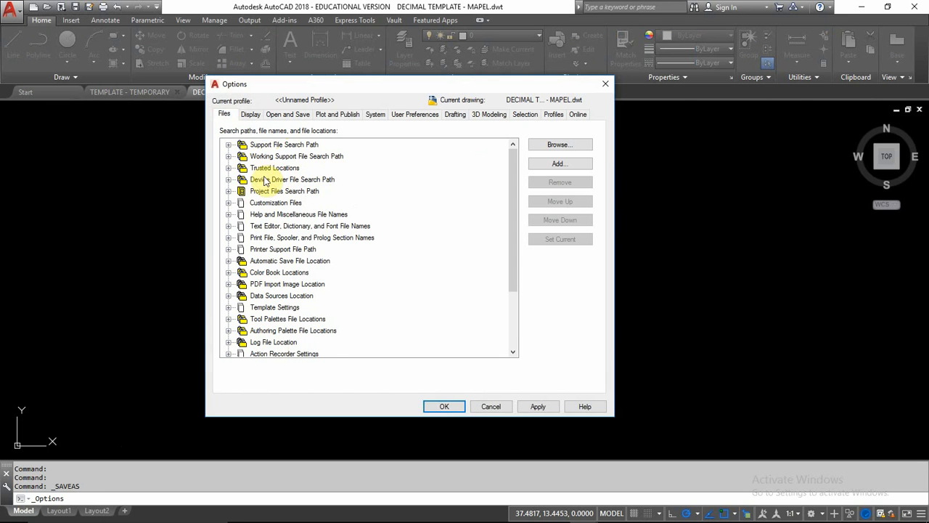
{"action": "scroll", "coordinate": [287, 275], "scroll_direction": "down", "scroll_amount": 2}
{"action": "scroll", "coordinate": [286, 276], "scroll_direction": "down", "scroll_amount": 1}
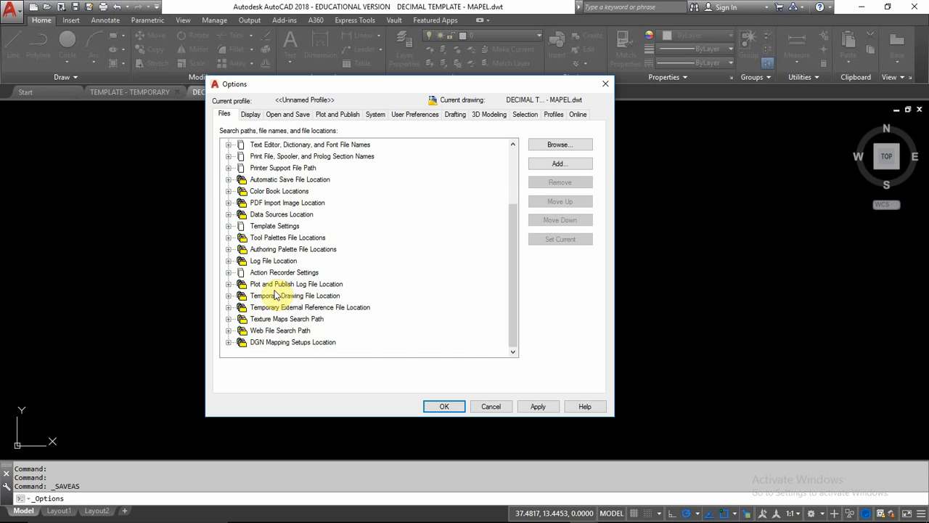
{"action": "scroll", "coordinate": [275, 291], "scroll_direction": "up", "scroll_amount": 3}
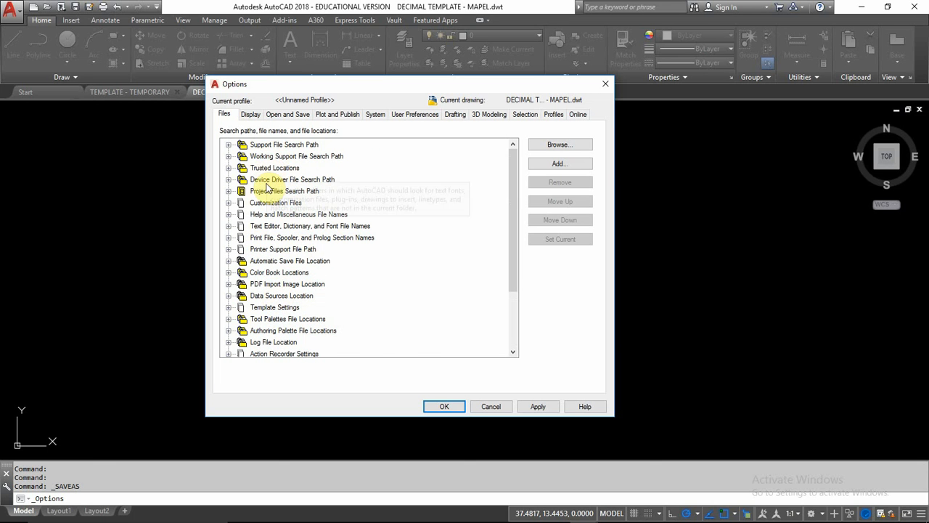
{"action": "scroll", "coordinate": [286, 275], "scroll_direction": "down", "scroll_amount": 1}
{"action": "scroll", "coordinate": [290, 273], "scroll_direction": "down", "scroll_amount": 2}
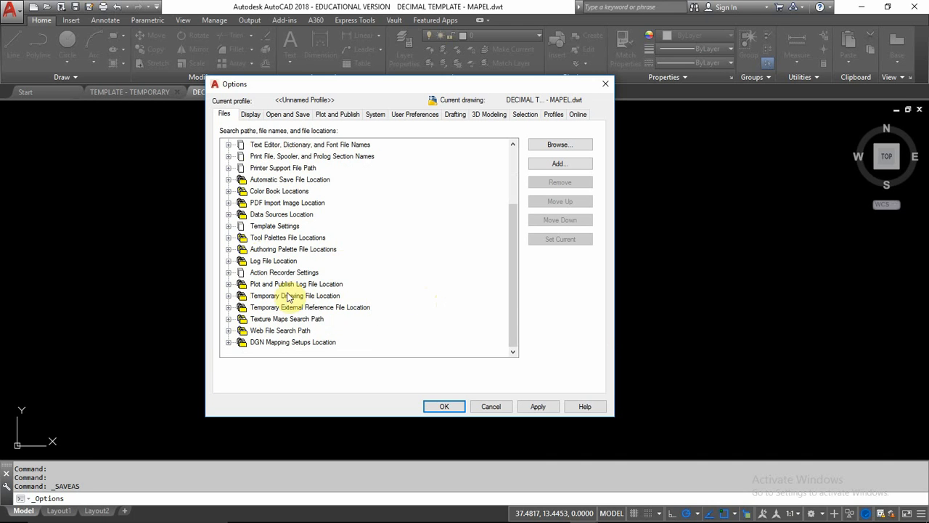
Inspect the Plot and Publish Log File Location and the Automatic Save File Location paths, then close Options without changes.
{"action": "left_click", "coordinate": [229, 284]}
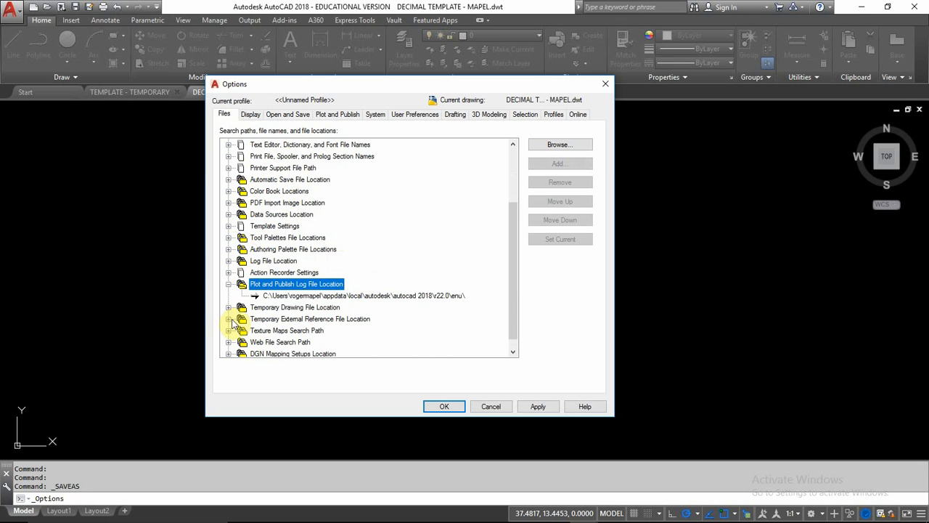
{"action": "scroll", "coordinate": [292, 288], "scroll_direction": "up", "scroll_amount": 1}
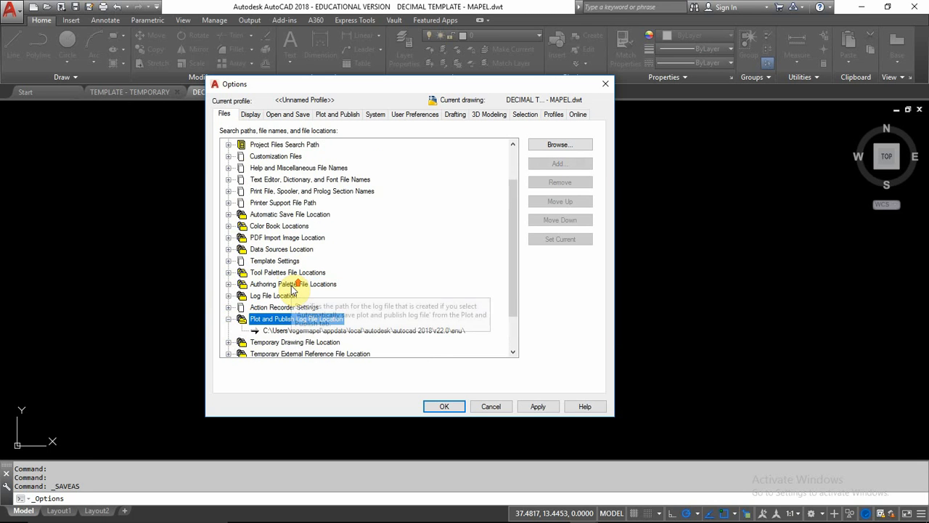
{"action": "left_click", "coordinate": [230, 214]}
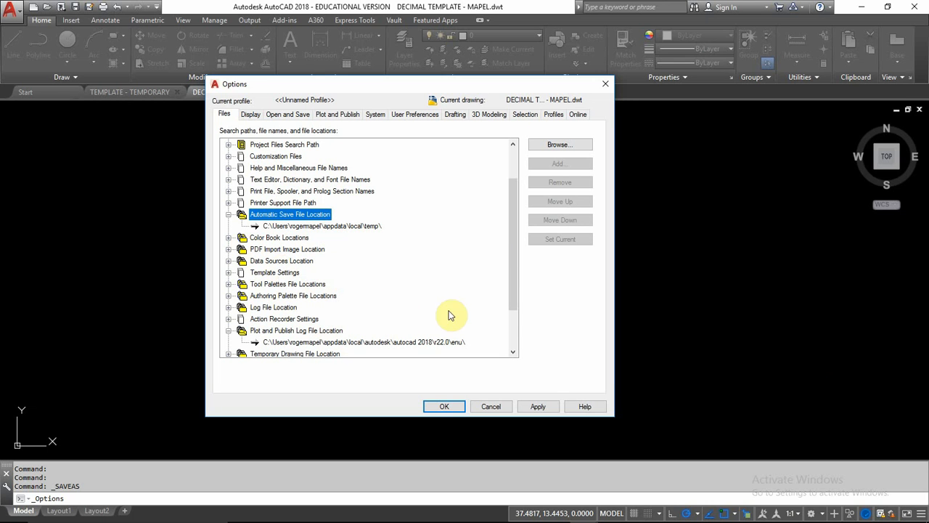
{"action": "left_click", "coordinate": [491, 407]}
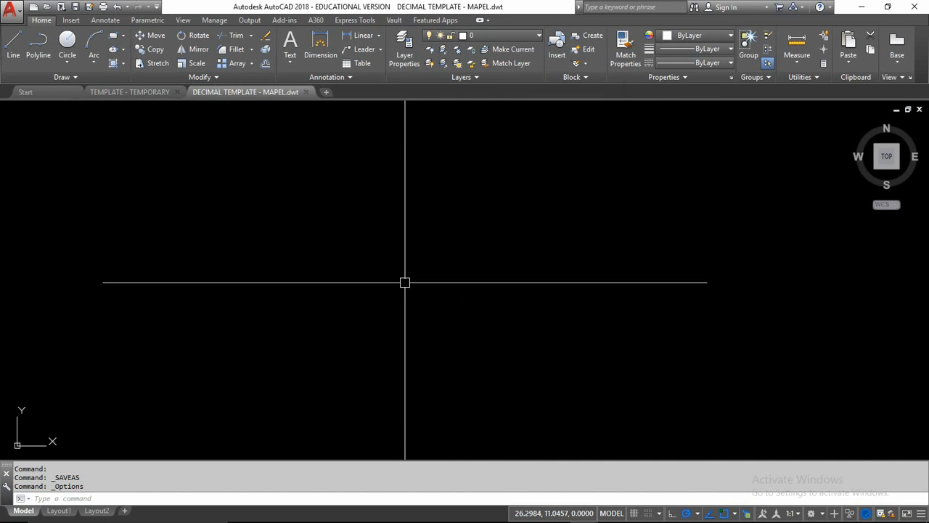
Bring up Save As for the decimal template, review the template file type and full save folder path, and cancel without saving.
{"action": "left_click", "coordinate": [88, 6]}
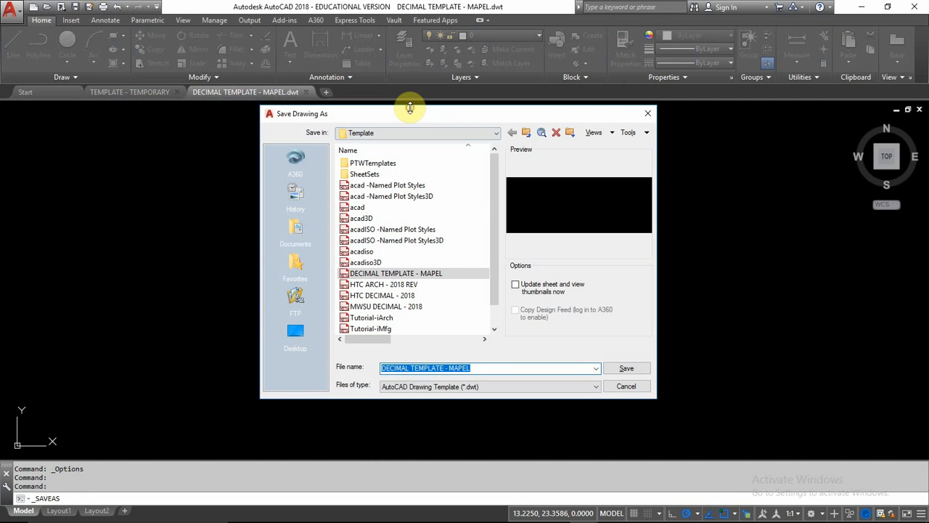
{"action": "left_click_drag", "start_coordinate": [410, 109], "coordinate": [406, 90]}
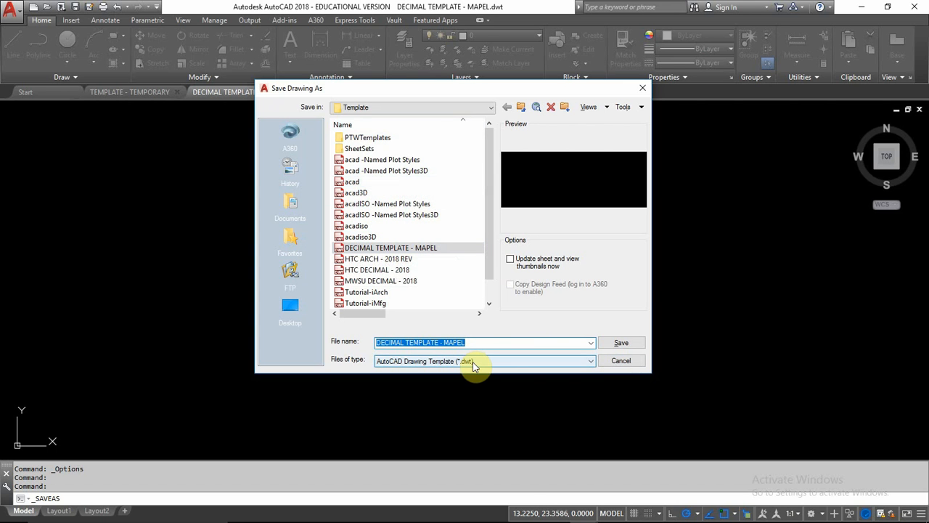
{"action": "left_click", "coordinate": [414, 109]}
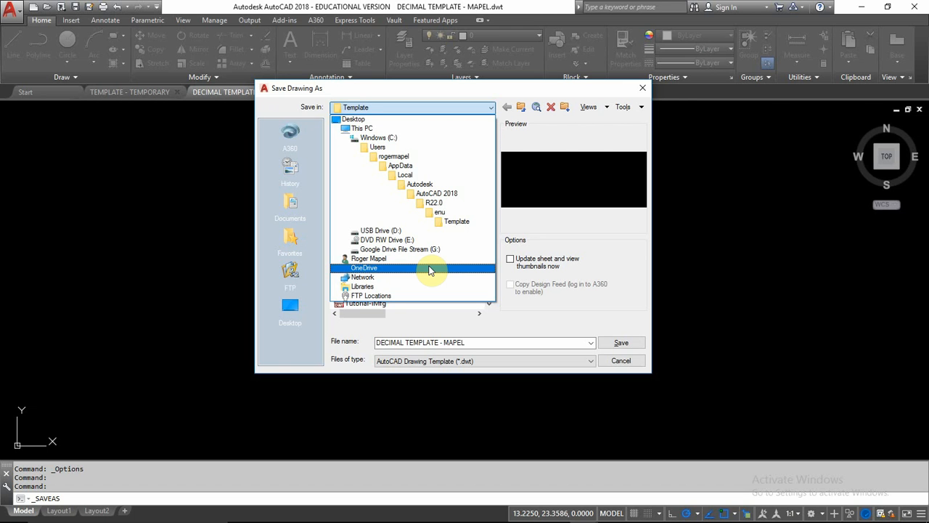
{"action": "left_click", "coordinate": [556, 227]}
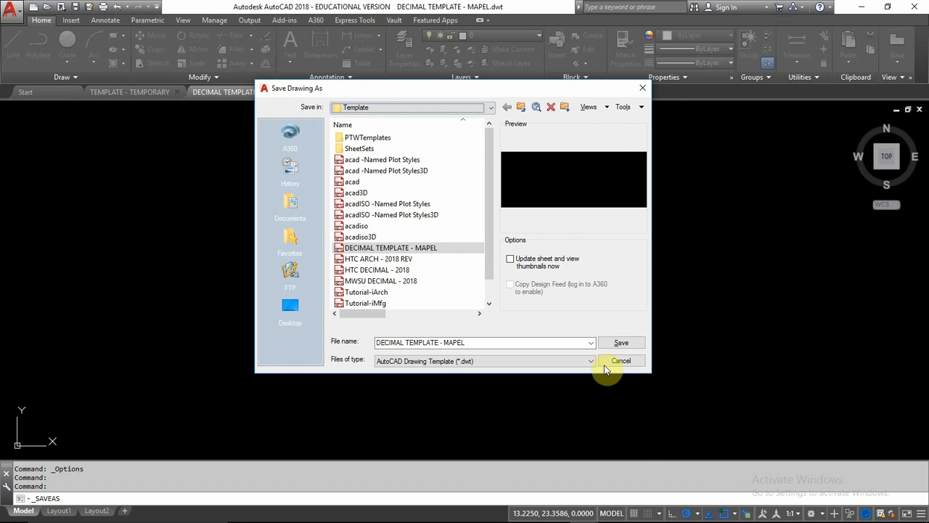
{"action": "left_click", "coordinate": [621, 359]}
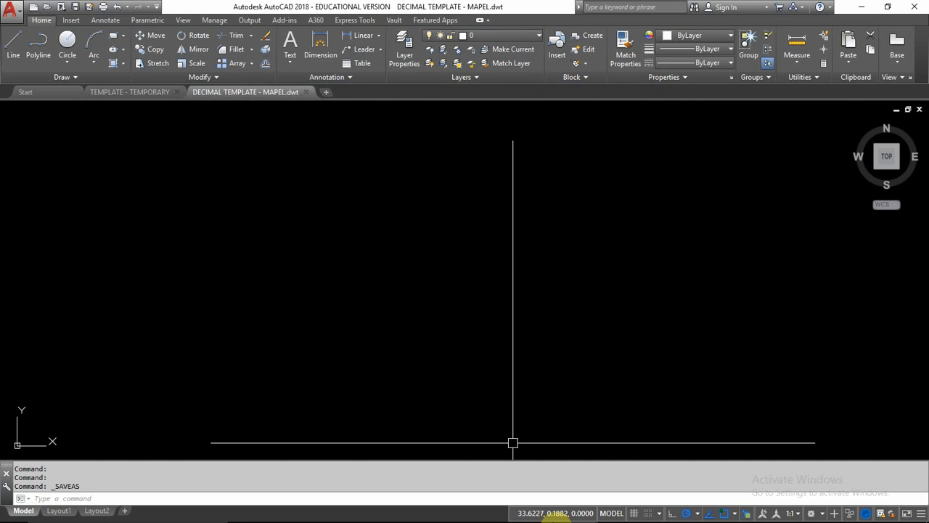
{"action": "key", "text": "alt+Tab"}
{"action": "key", "text": "alt+Tab"}
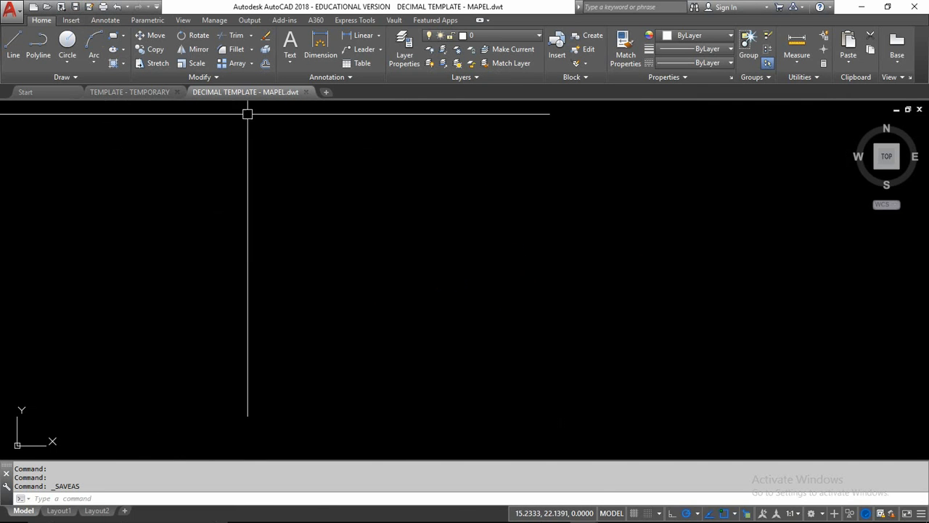
Close the decimal template and reopen its .dwt file from the recent documents on the Start page.
{"action": "left_click", "coordinate": [306, 92]}
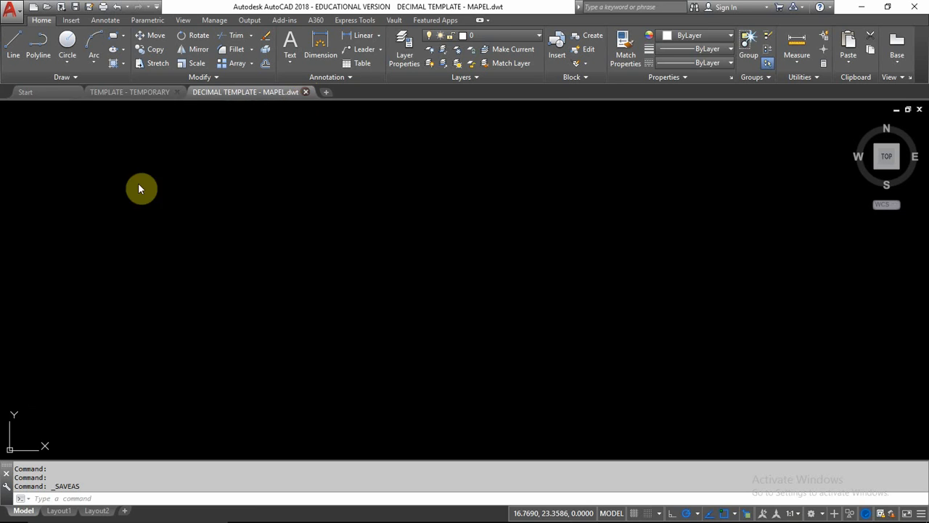
{"action": "left_click", "coordinate": [53, 92]}
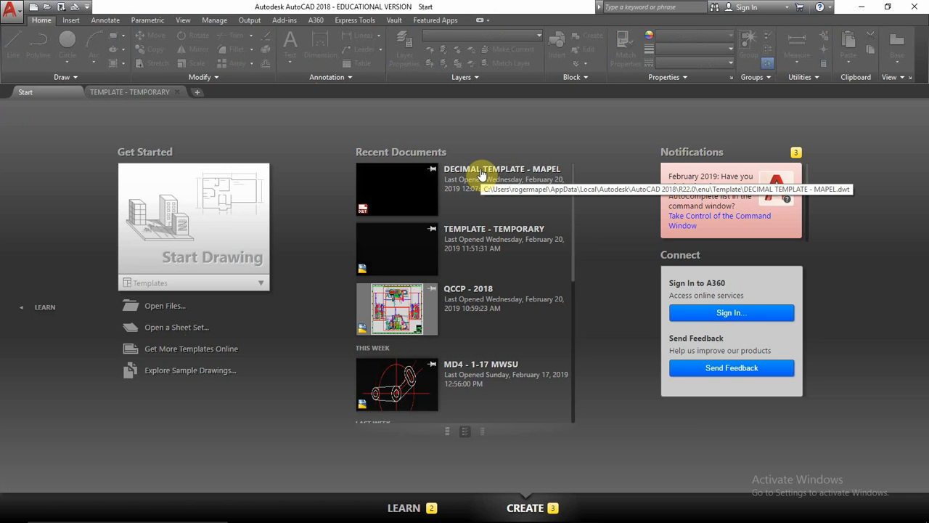
{"action": "left_click", "coordinate": [401, 194]}
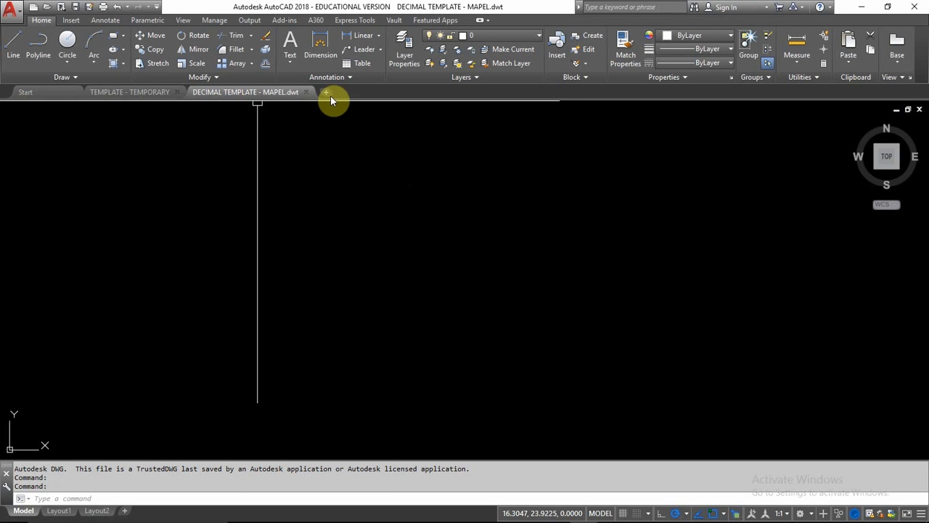
Close the opened .dwt file and start a new drawing based on the custom decimal template from the Start page.
{"action": "left_click", "coordinate": [306, 92]}
{"action": "left_click", "coordinate": [52, 90]}
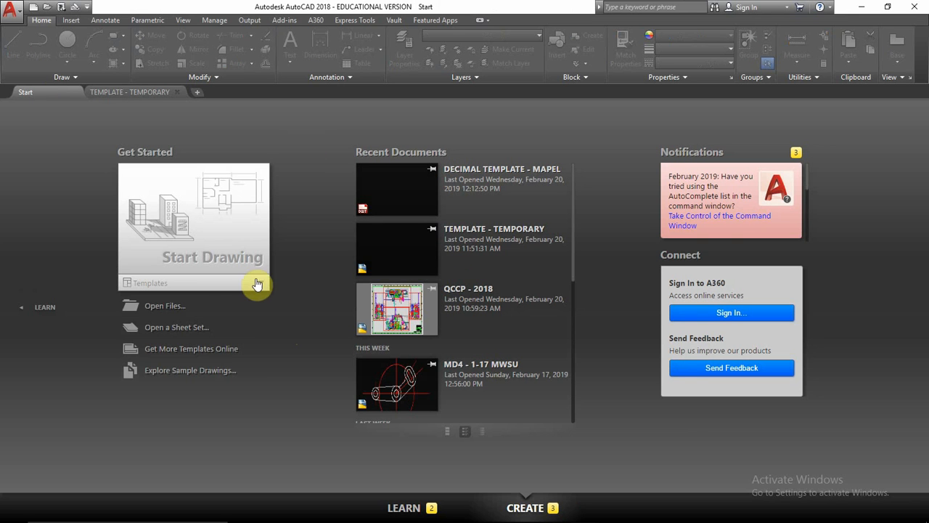
{"action": "left_click", "coordinate": [192, 282]}
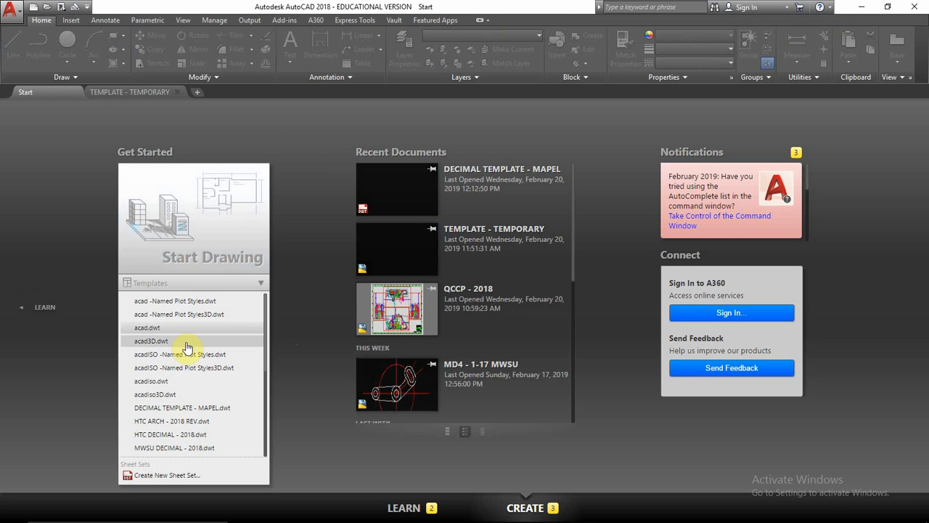
{"action": "left_click", "coordinate": [186, 407]}
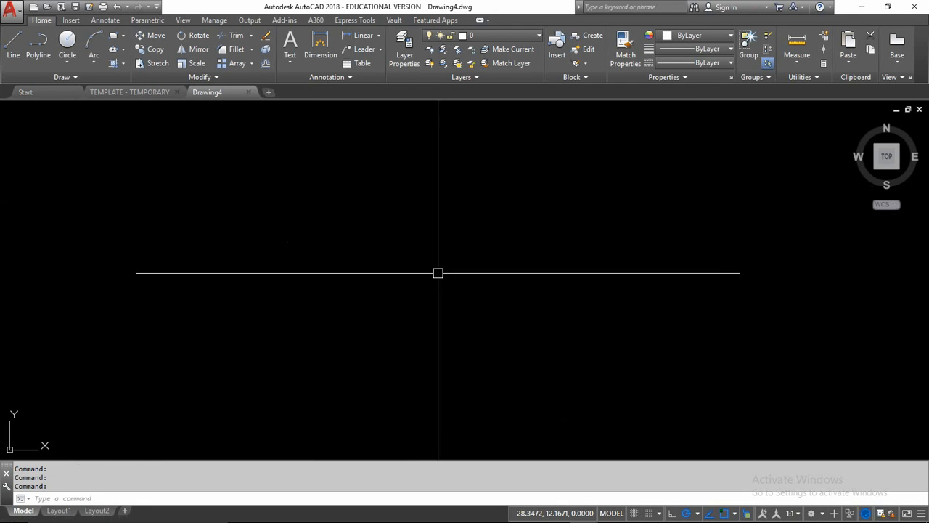
{"action": "mouse_move", "coordinate": [207, 94]}
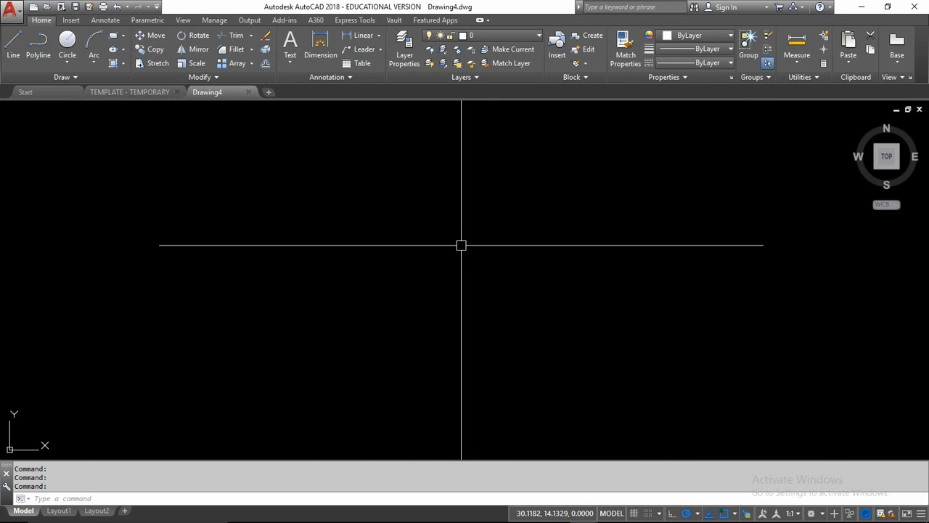
Save the new drawing as TEMP DELETE in AutoCAD 2018 Drawing (*.dwg) format in the Template folder.
{"action": "left_click", "coordinate": [75, 9]}
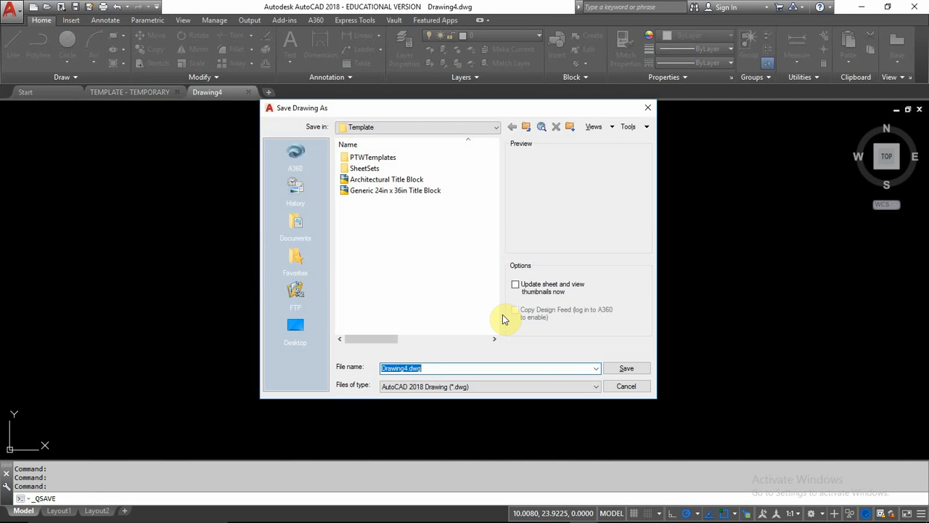
{"action": "type", "text": "TEMP DELETE"}
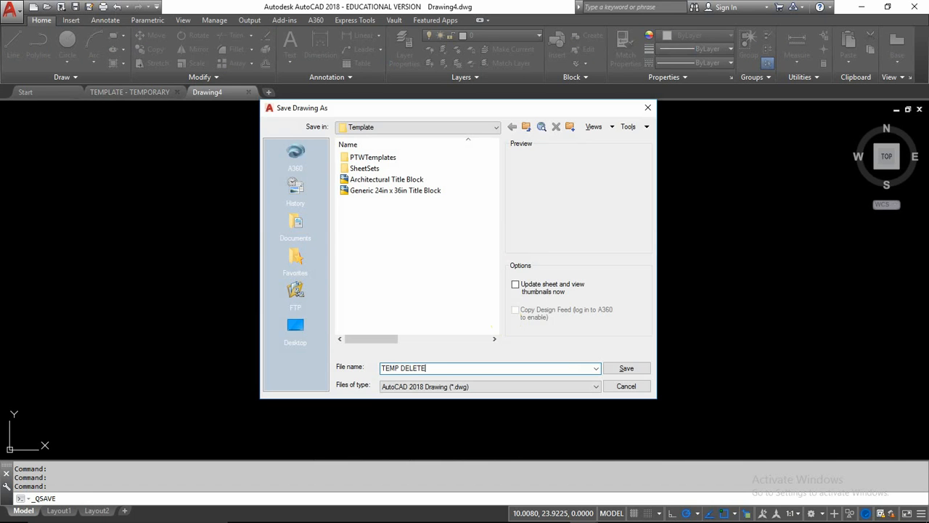
{"action": "key", "text": "Return"}
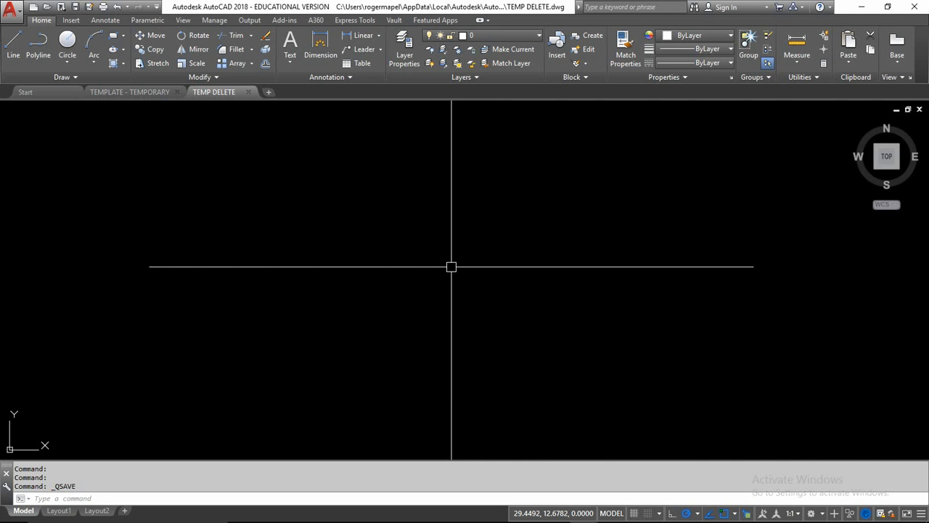
Save TEMP DELETE over the existing decimal template as a .dwt with English measurement, then close it and return to the Start page.
{"action": "left_click", "coordinate": [89, 10]}
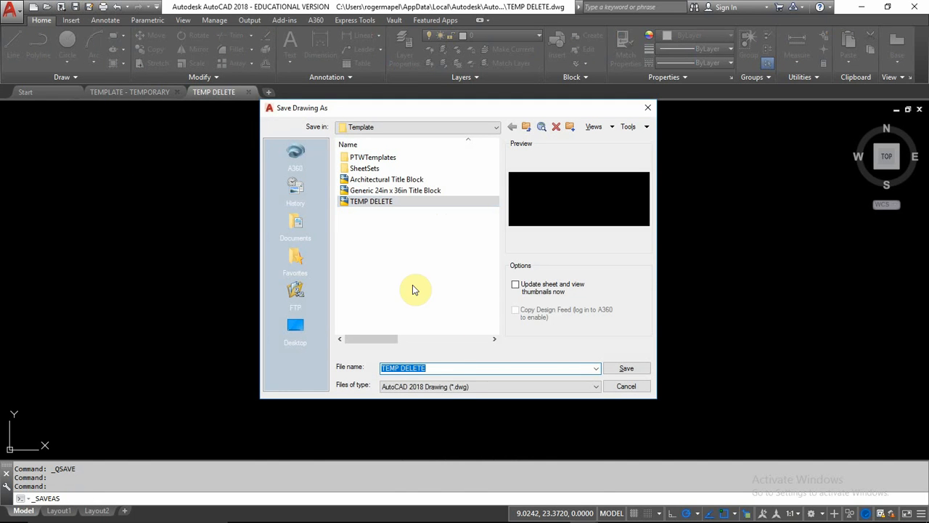
{"action": "left_click", "coordinate": [473, 386]}
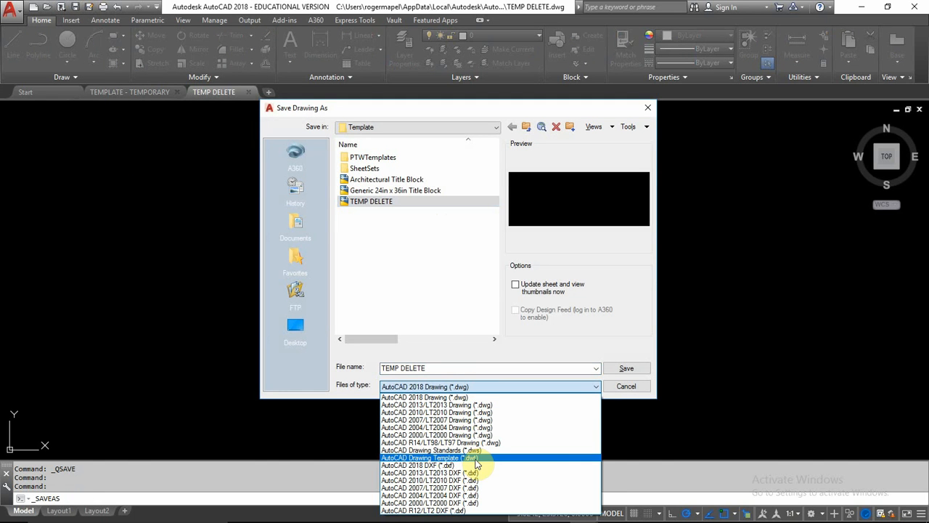
{"action": "left_click", "coordinate": [475, 459]}
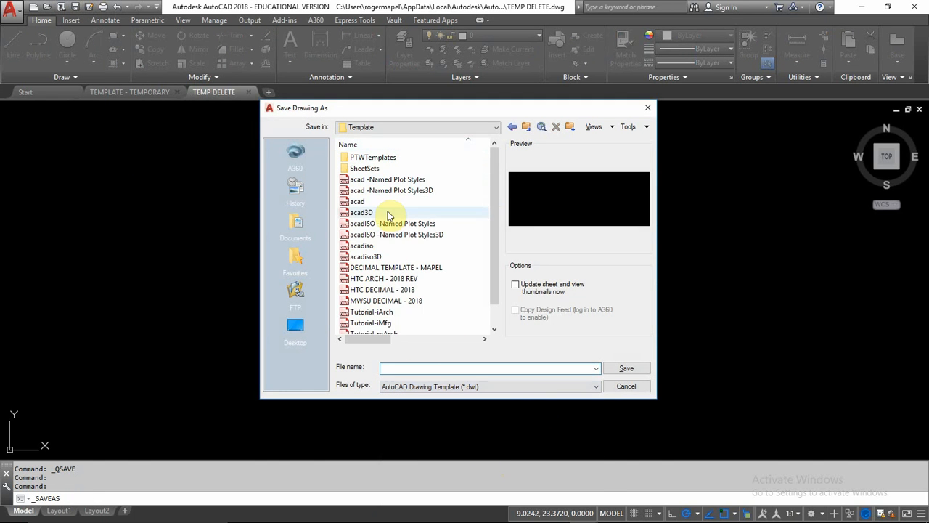
{"action": "left_click", "coordinate": [396, 268]}
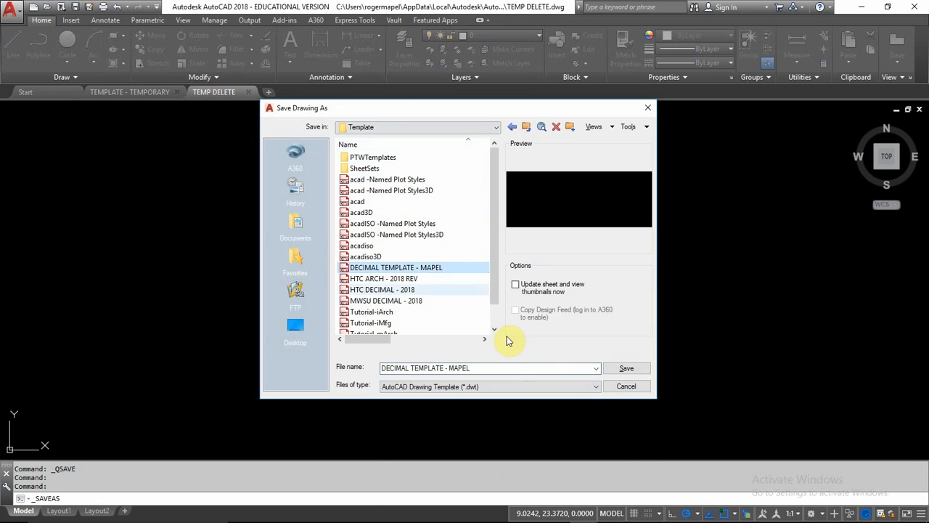
{"action": "left_click", "coordinate": [615, 372]}
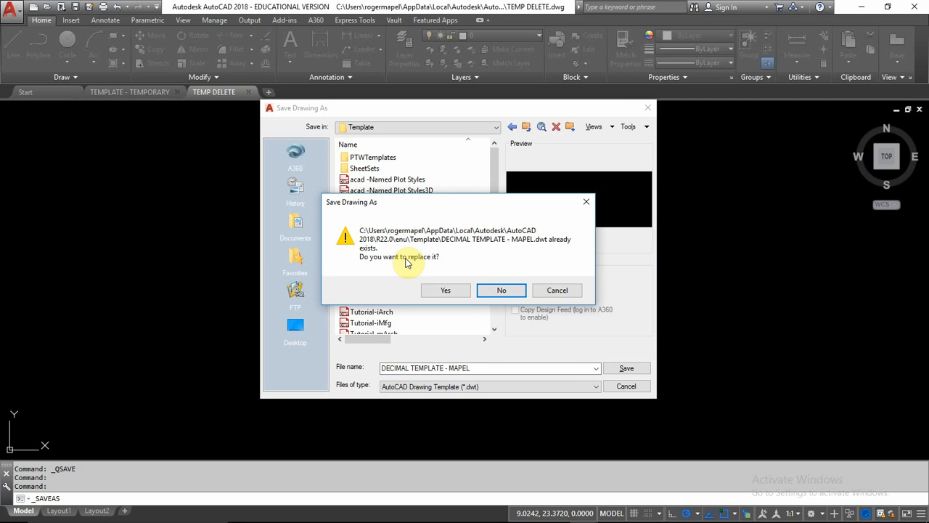
{"action": "left_click", "coordinate": [445, 290]}
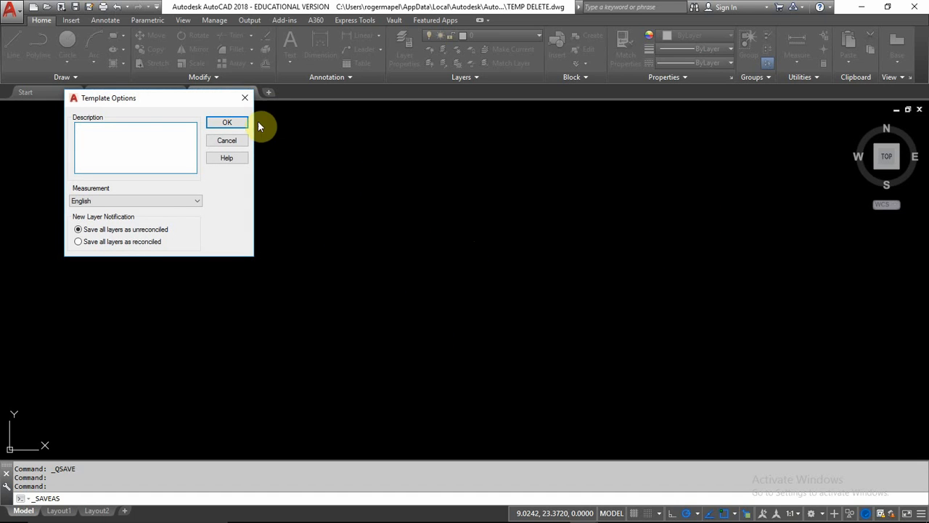
{"action": "left_click", "coordinate": [231, 122]}
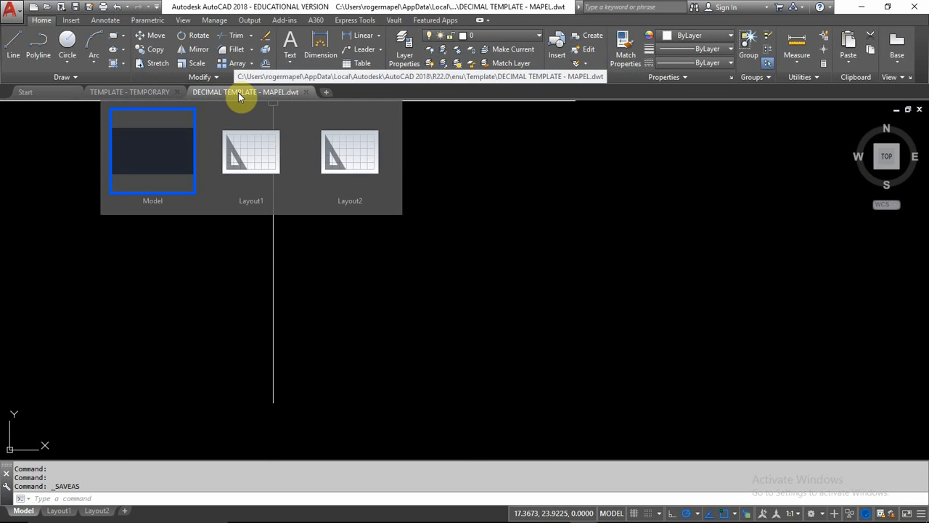
{"action": "left_click", "coordinate": [307, 92]}
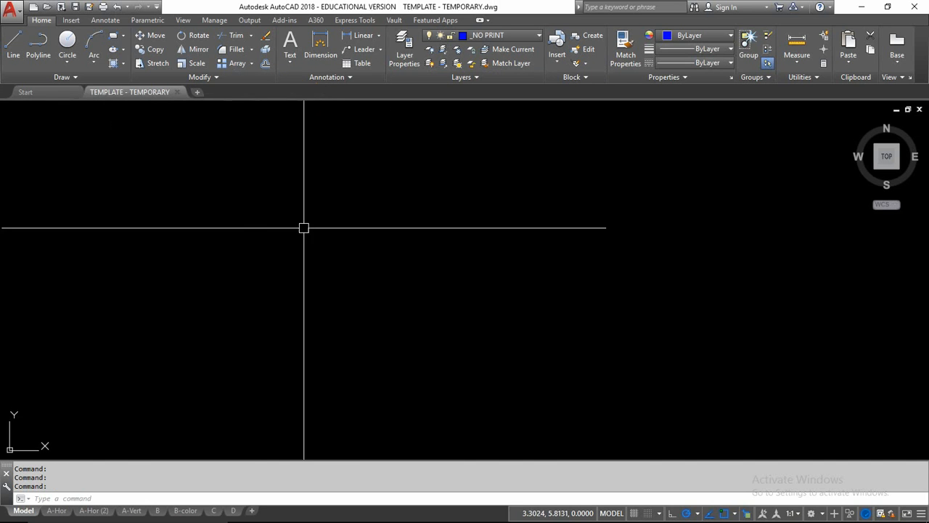
{"action": "left_click", "coordinate": [42, 94]}
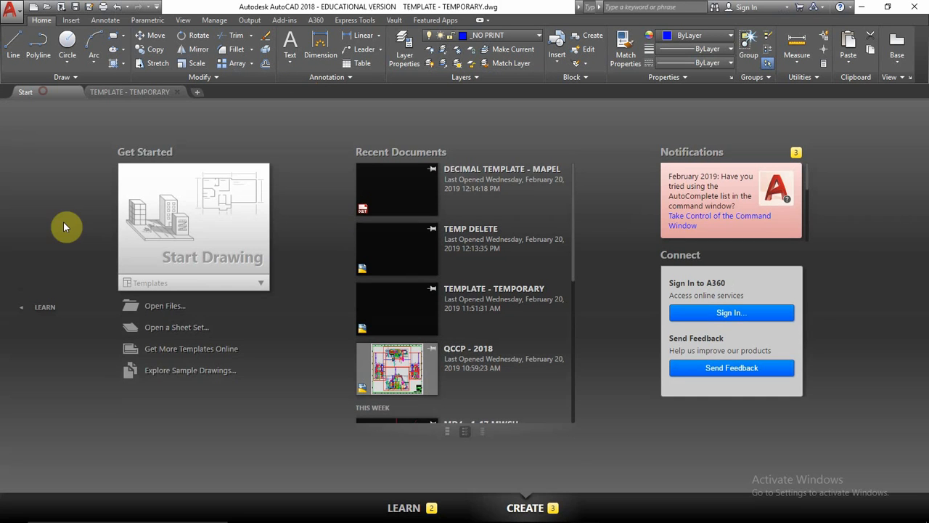